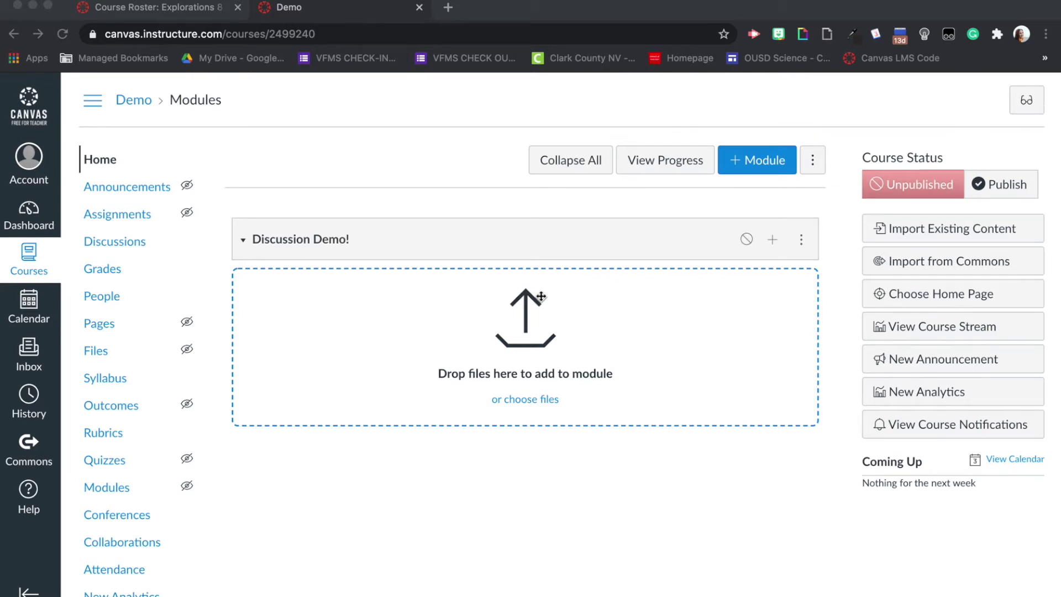
- Begin adding a Discussion item to the Discussion Demo! module and pick M1 - Discussion 1
{"action": "left_click_drag", "start_coordinate": [541, 296], "coordinate": [776, 243]}
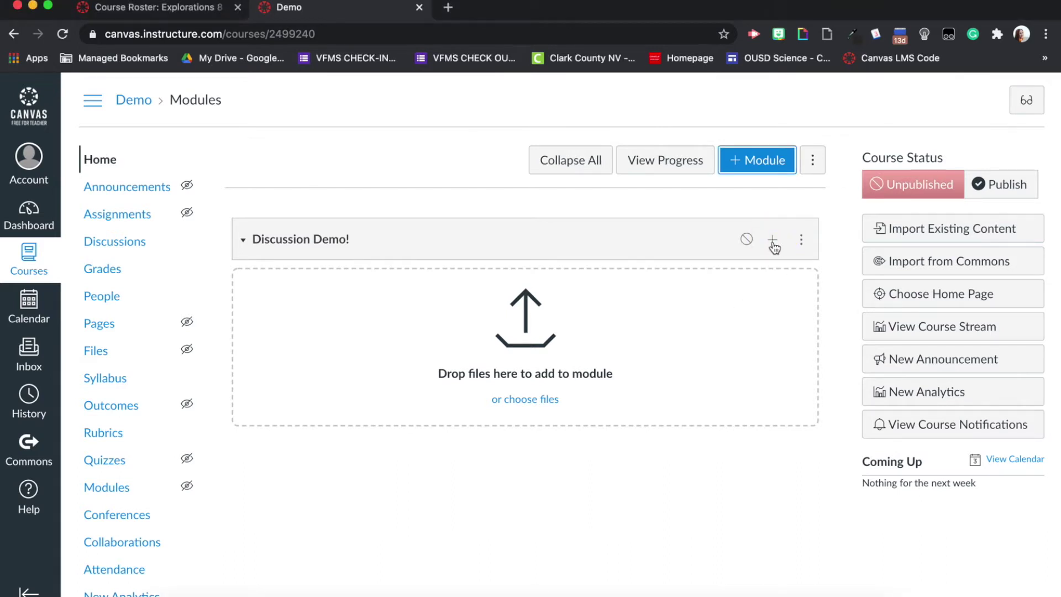
{"action": "left_click", "coordinate": [774, 241]}
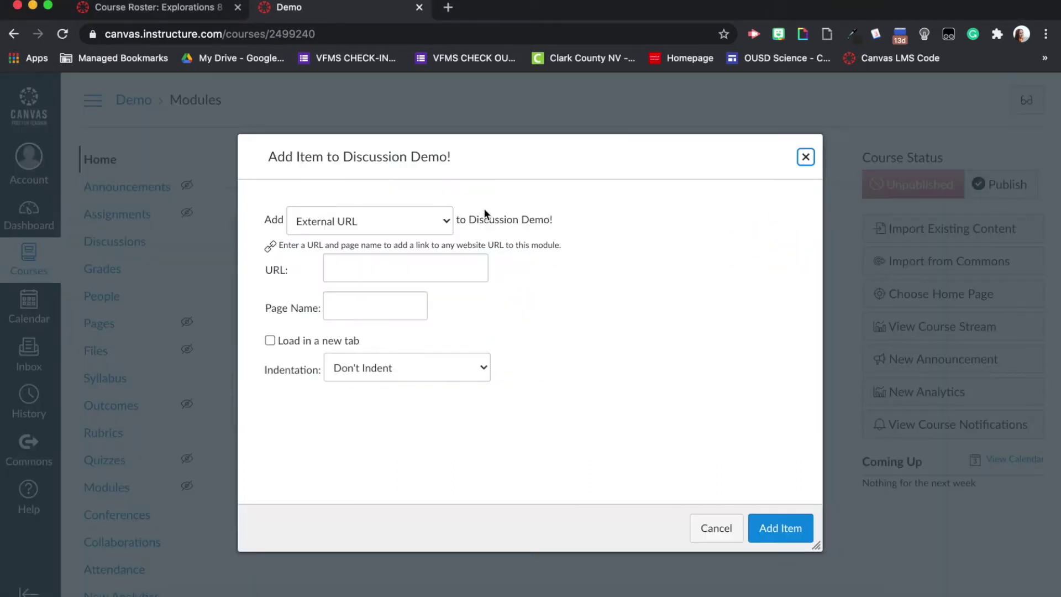
{"action": "left_click", "coordinate": [361, 219]}
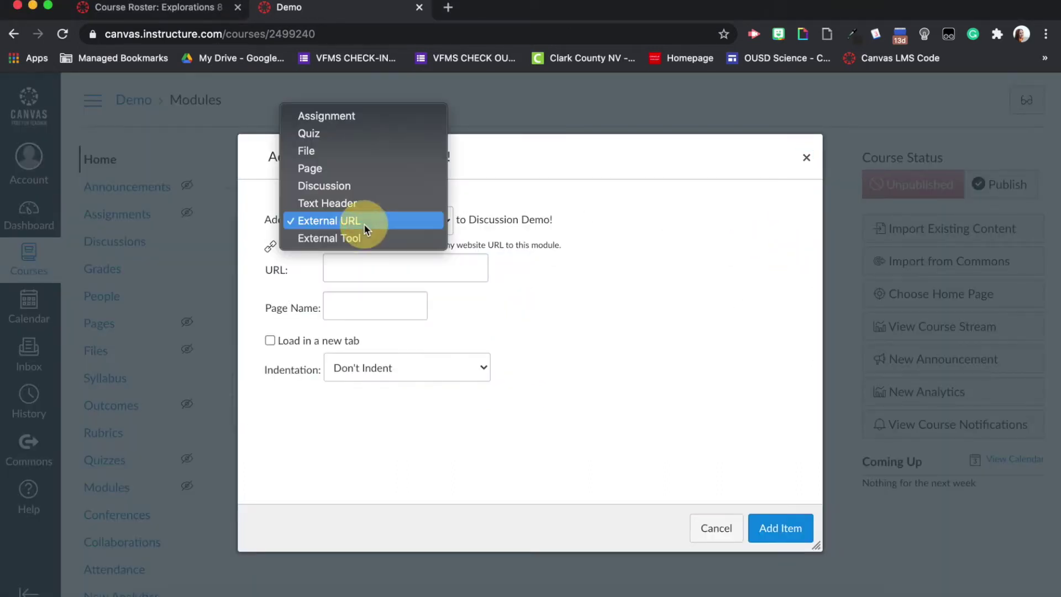
{"action": "left_click", "coordinate": [329, 190]}
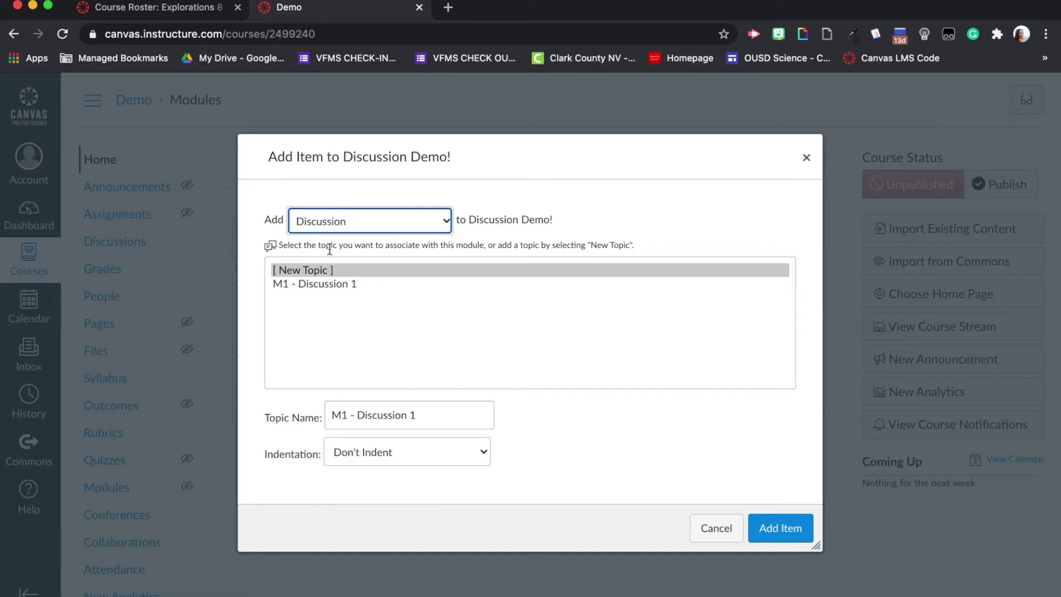
{"action": "left_click", "coordinate": [311, 288]}
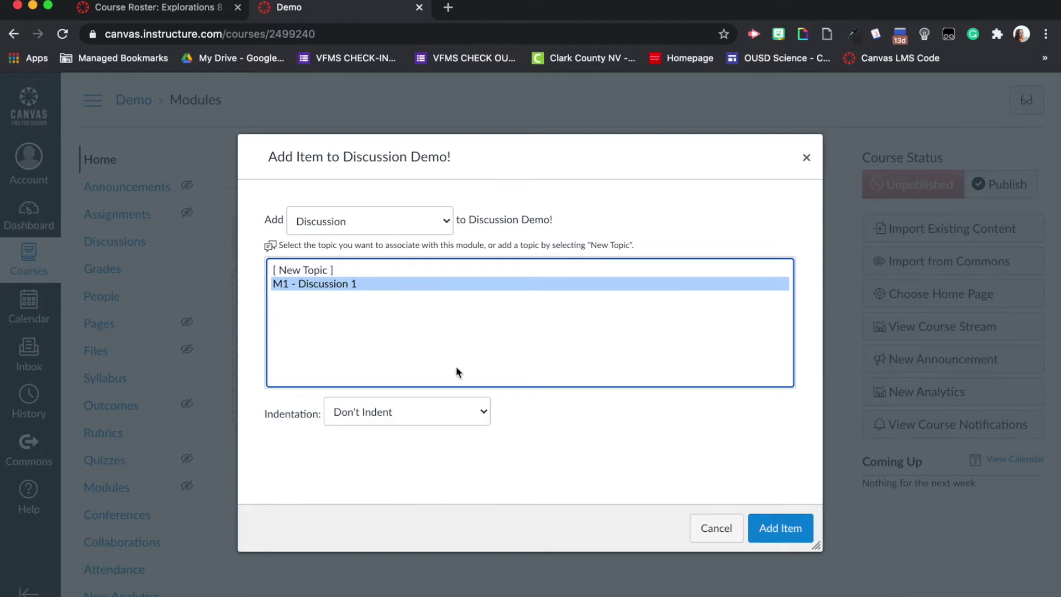
- Try a new topic name, then go back to M1 - Discussion 1 and add it to the module
{"action": "left_click", "coordinate": [324, 270]}
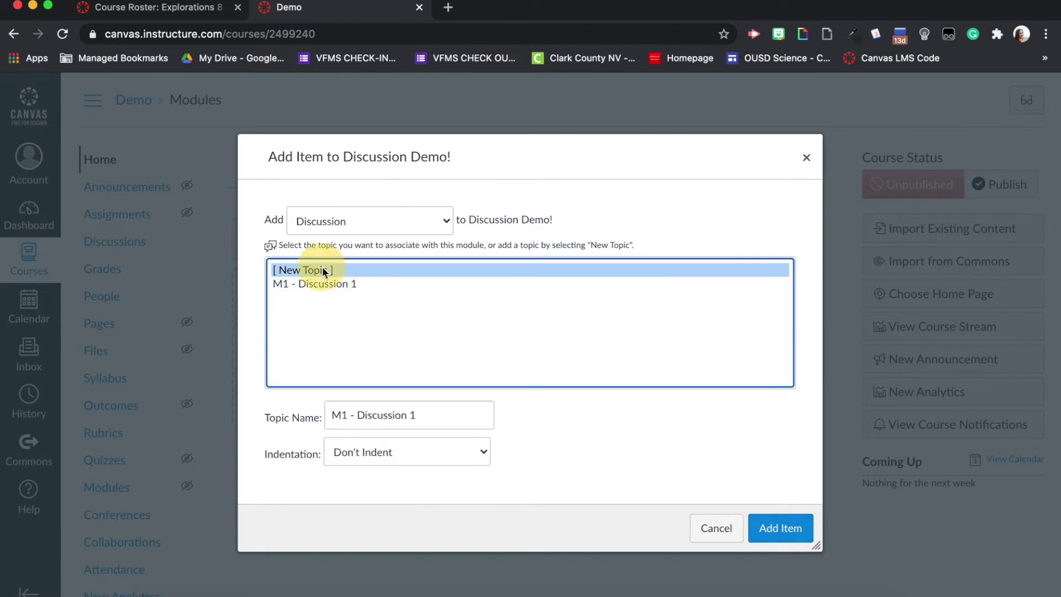
{"action": "left_click", "coordinate": [418, 416]}
{"action": "key", "text": "BackSpace"}
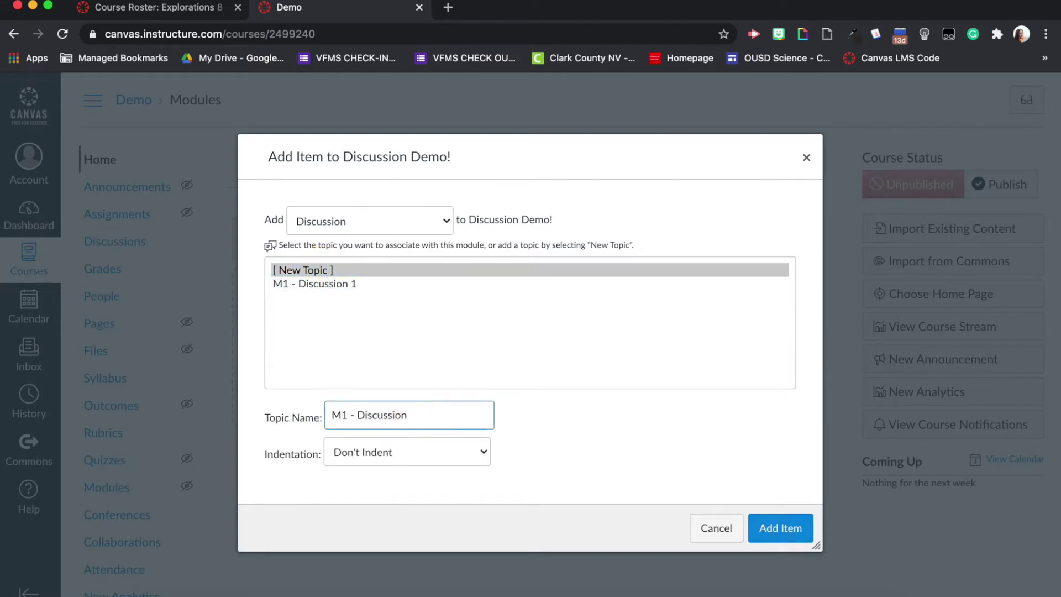
{"action": "type", "text": "2"}
{"action": "left_click", "coordinate": [341, 284]}
{"action": "left_click", "coordinate": [796, 529]}
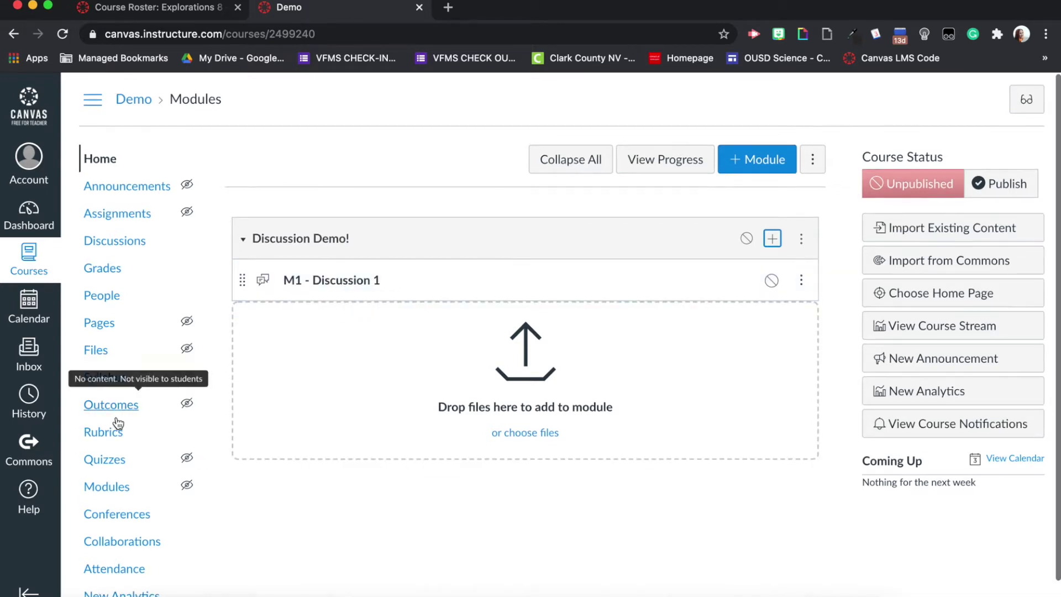
{"action": "left_click", "coordinate": [111, 243]}
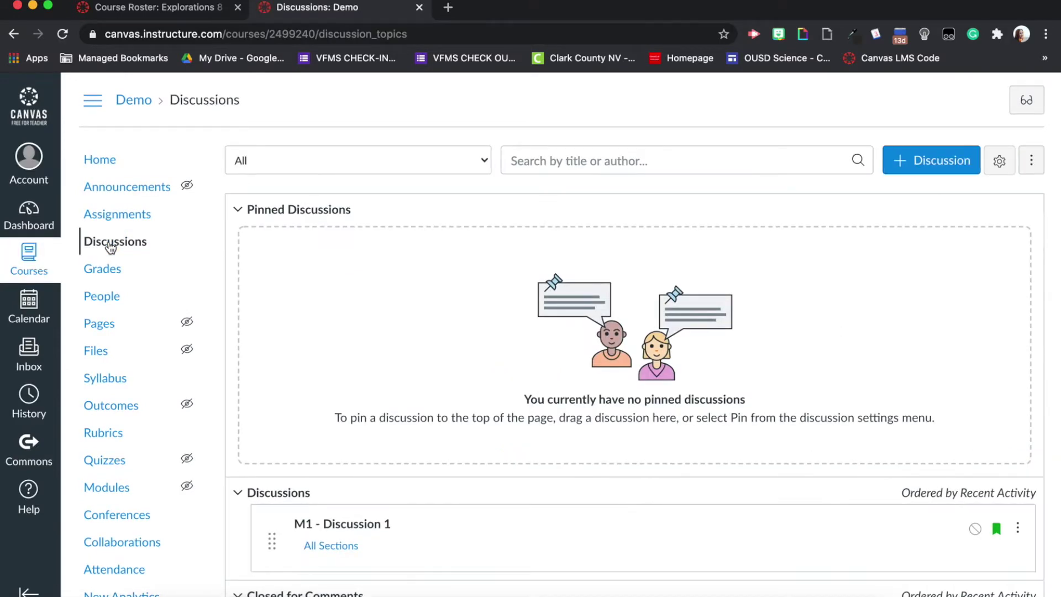
- Start a blank new discussion topic from the course Discussions list
{"action": "scroll", "coordinate": [481, 381], "scroll_direction": "down", "scroll_amount": 3}
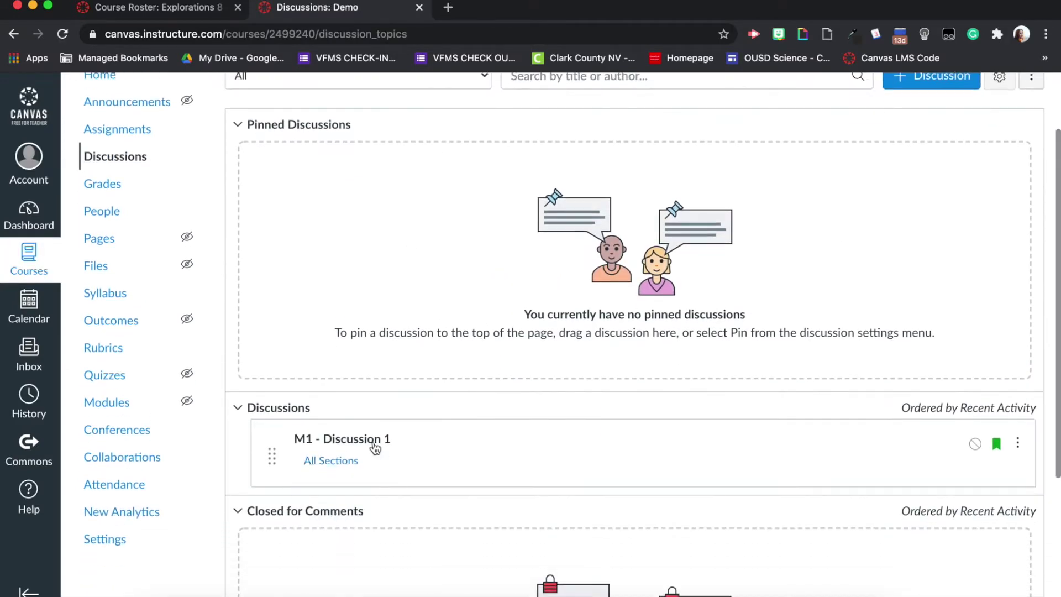
{"action": "scroll", "coordinate": [362, 449], "scroll_direction": "down", "scroll_amount": 2}
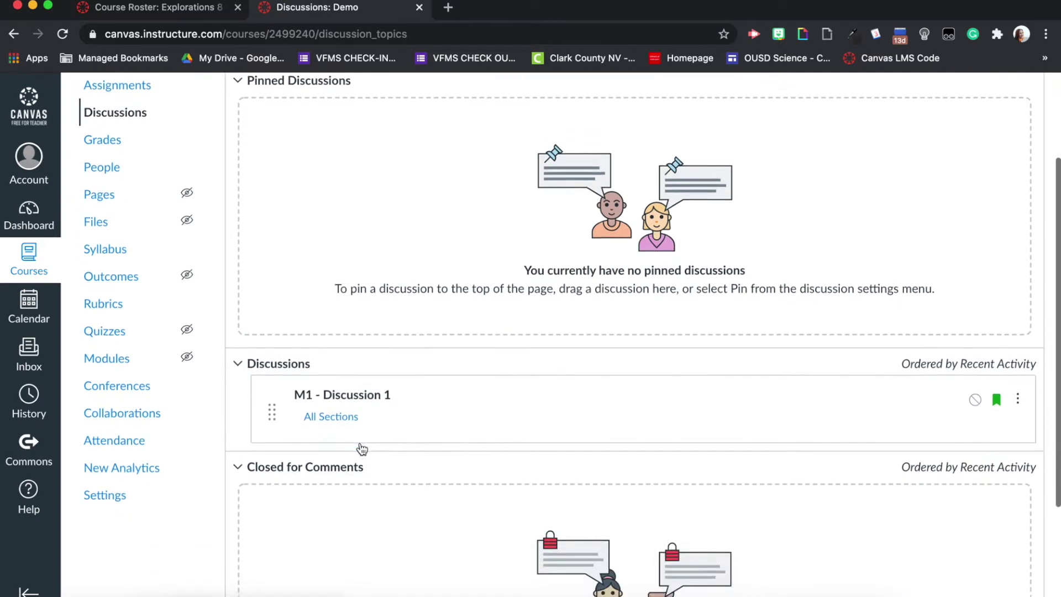
{"action": "scroll", "coordinate": [362, 449], "scroll_direction": "up", "scroll_amount": 5}
{"action": "left_click", "coordinate": [917, 155]}
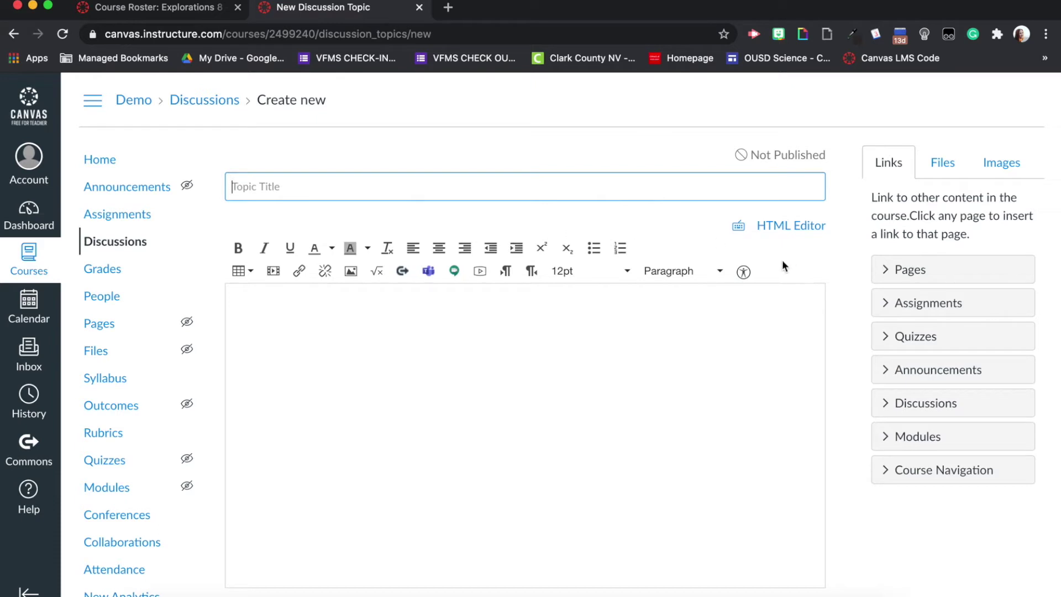
{"action": "scroll", "coordinate": [782, 261], "scroll_direction": "down", "scroll_amount": 2}
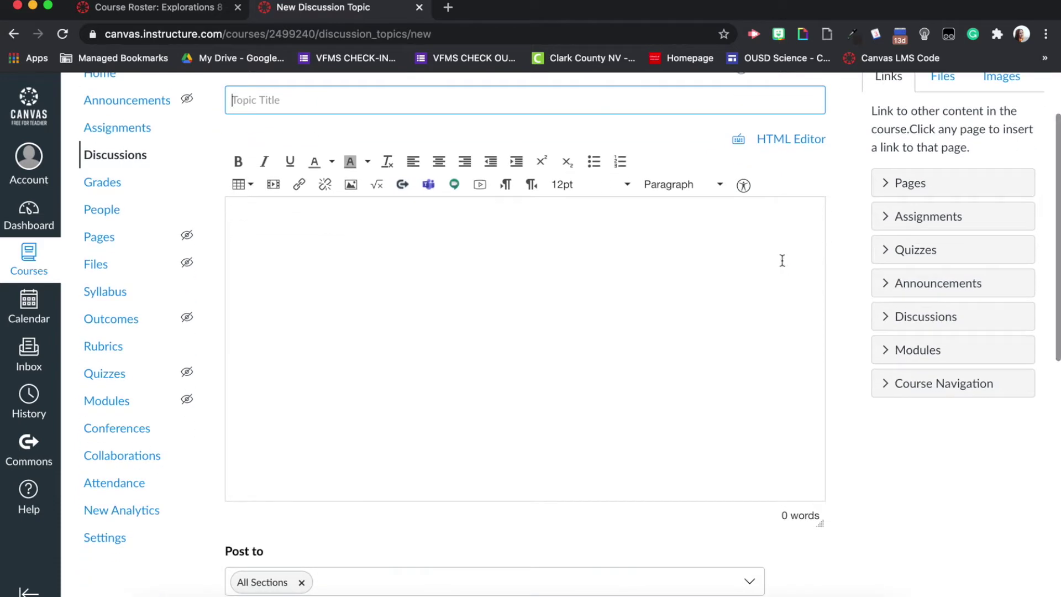
- Title the topic 'M1 - Discussion 2' and enter 'Directions.' as its body
{"action": "type", "text": "M"}
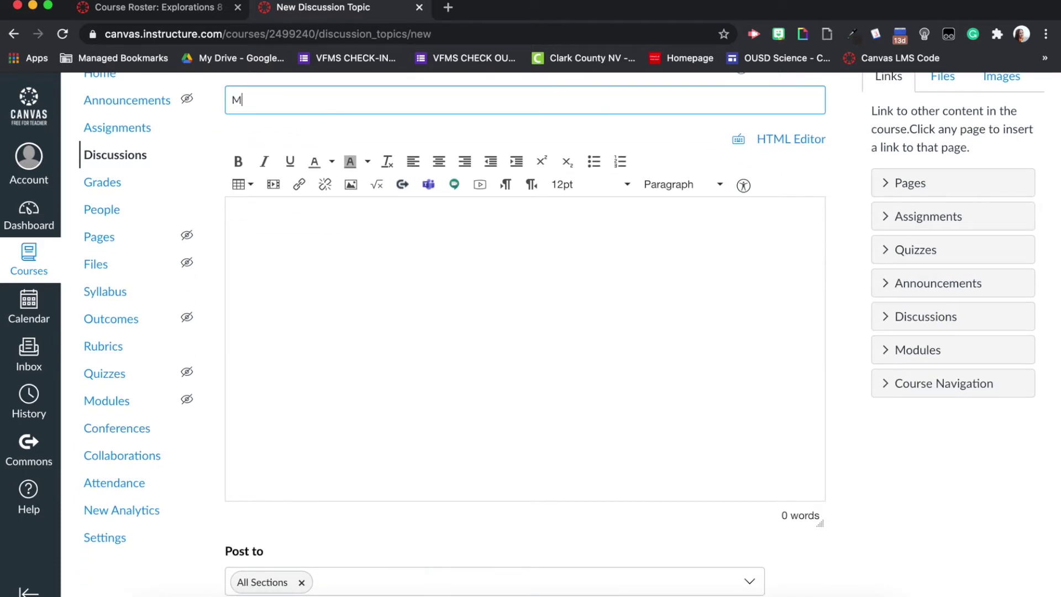
{"action": "type", "text": "1 - Discussion 2"}
{"action": "left_click", "coordinate": [649, 297]}
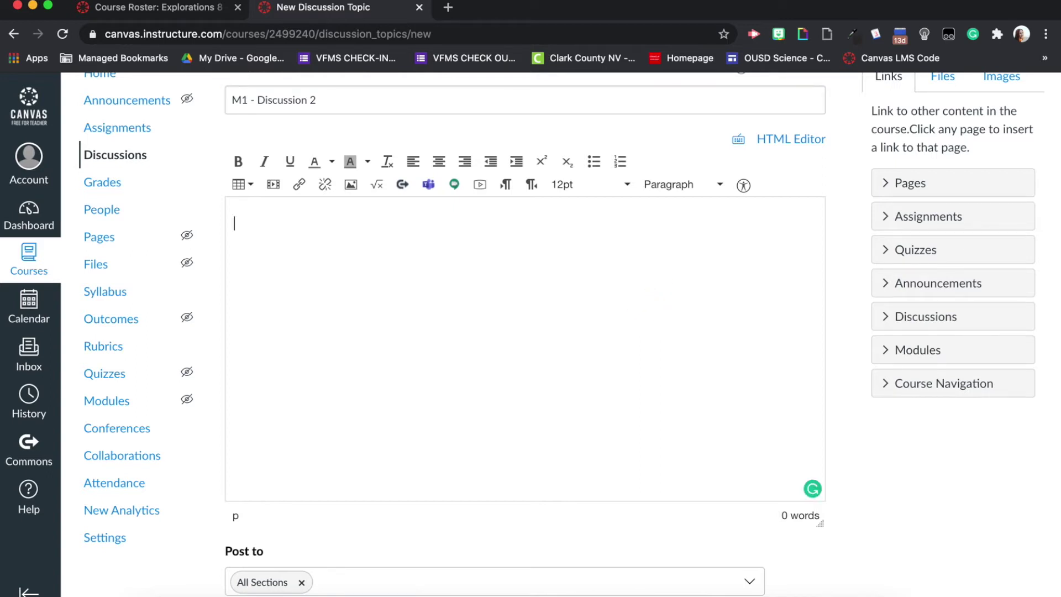
{"action": "type", "text": "Directions."}
{"action": "scroll", "coordinate": [725, 499], "scroll_direction": "down", "scroll_amount": 3}
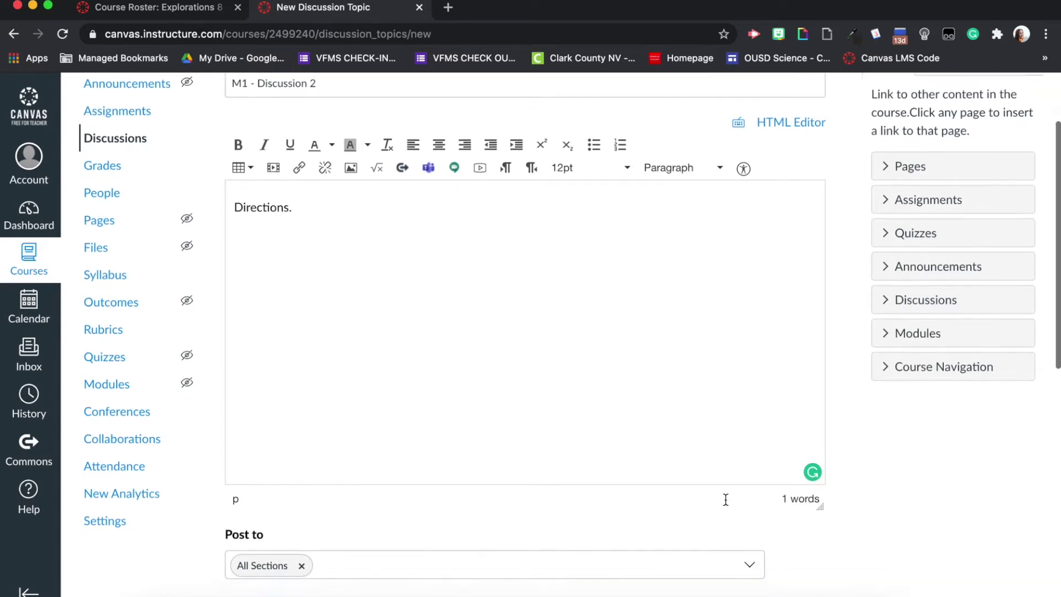
{"action": "scroll", "coordinate": [726, 499], "scroll_direction": "down", "scroll_amount": 5}
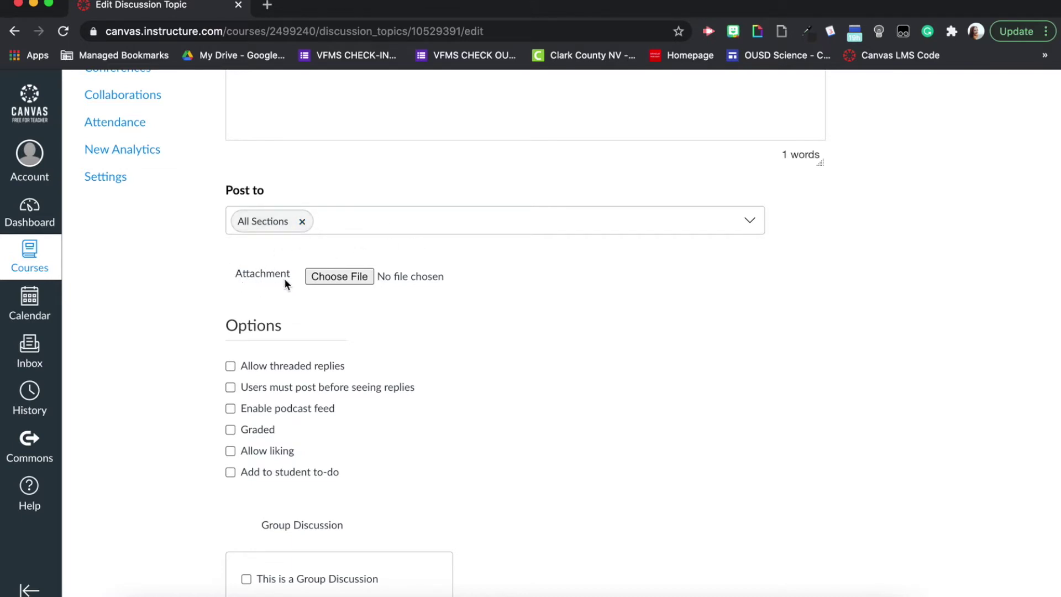
- Cancel the file attachment and turn on Allow threaded replies
{"action": "left_click", "coordinate": [345, 277]}
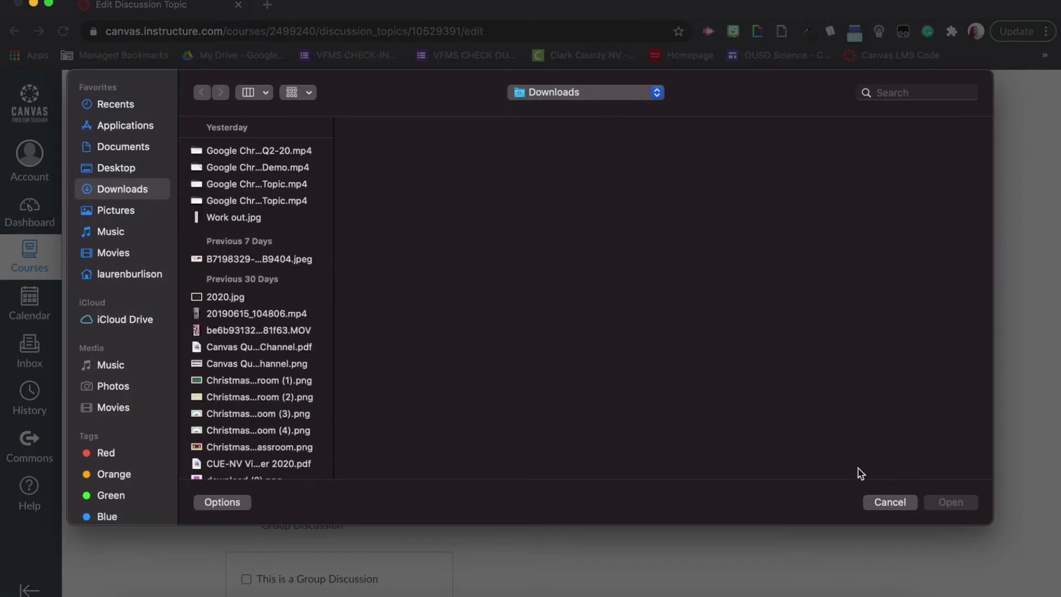
{"action": "left_click", "coordinate": [884, 501]}
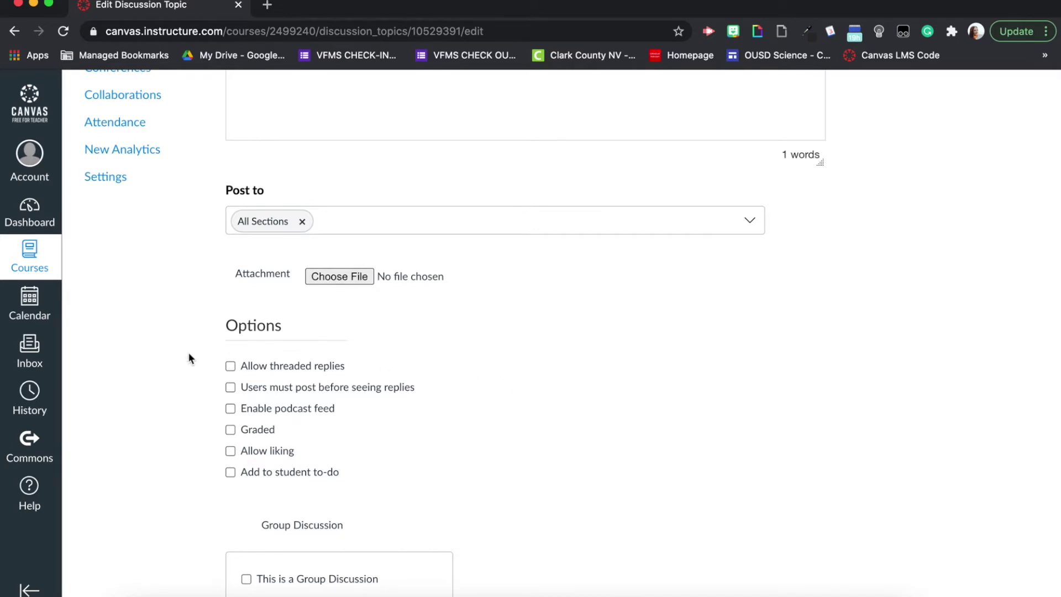
{"action": "scroll", "coordinate": [190, 356], "scroll_direction": "down", "scroll_amount": 5}
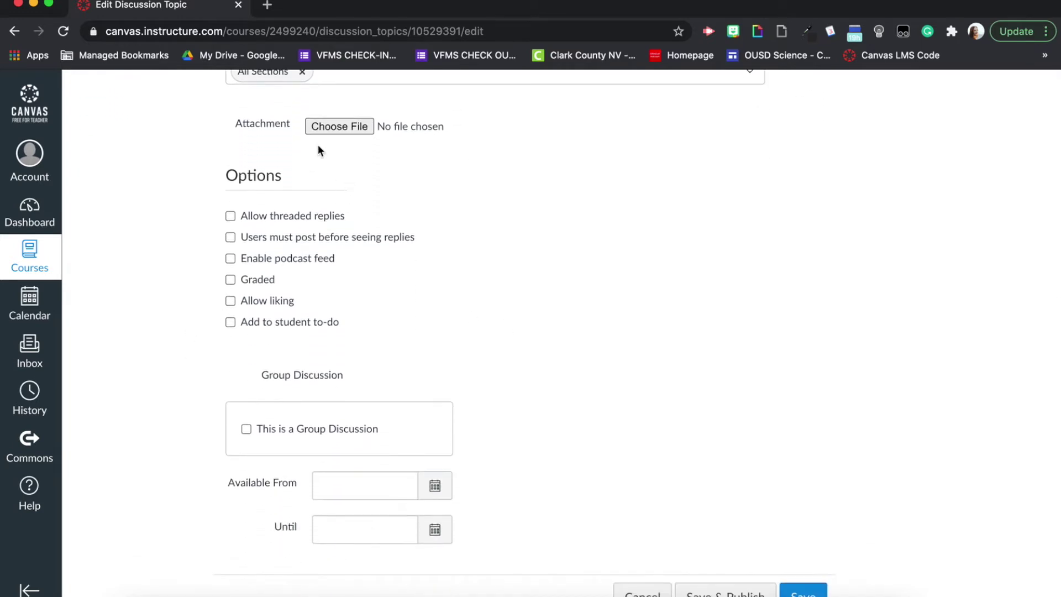
{"action": "scroll", "coordinate": [299, 166], "scroll_direction": "up", "scroll_amount": 5}
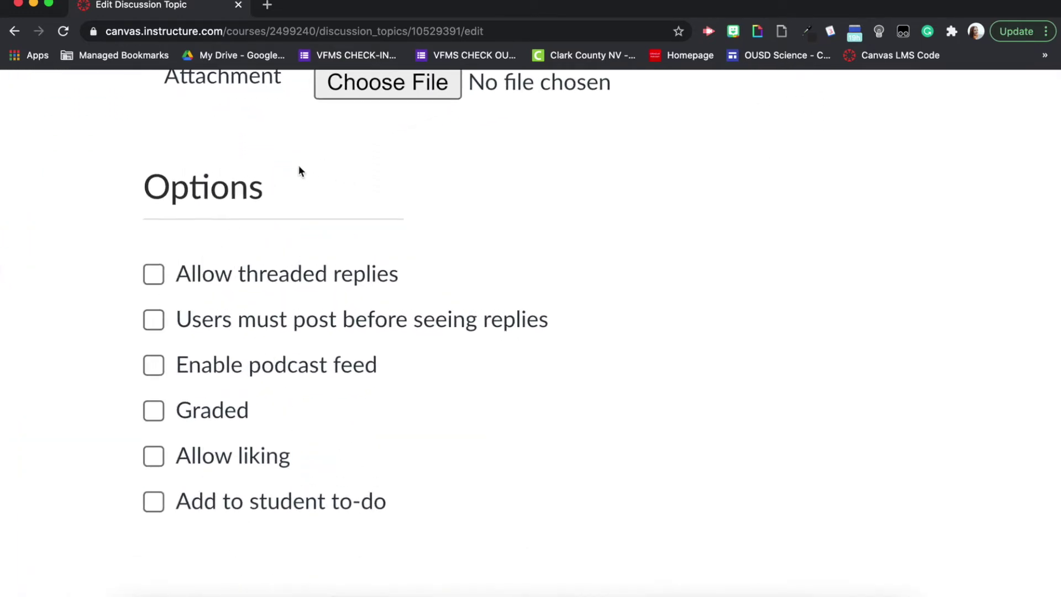
{"action": "scroll", "coordinate": [298, 169], "scroll_direction": "down", "scroll_amount": 3}
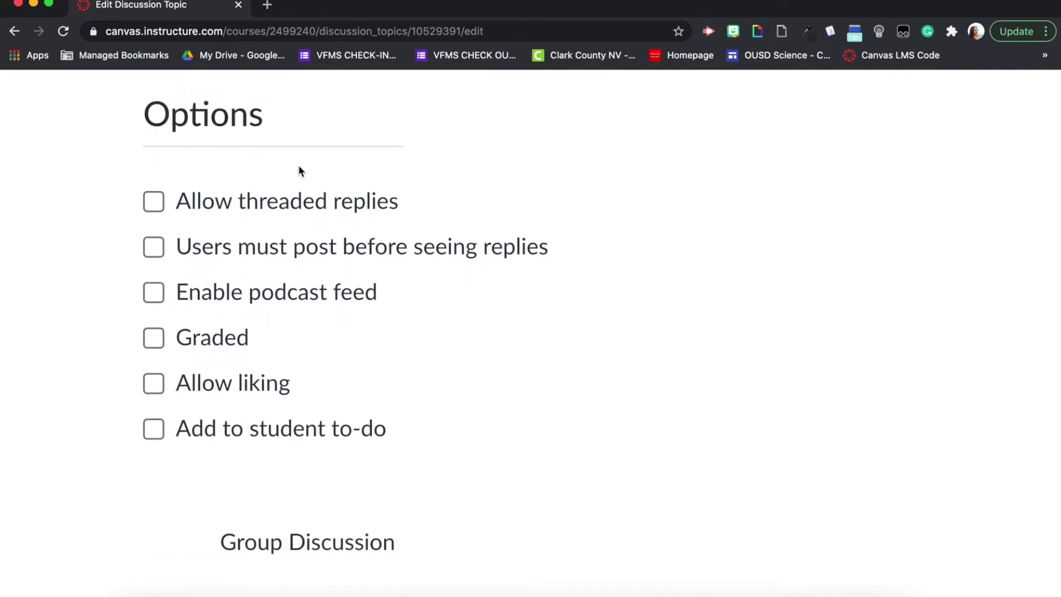
{"action": "left_click", "coordinate": [202, 204]}
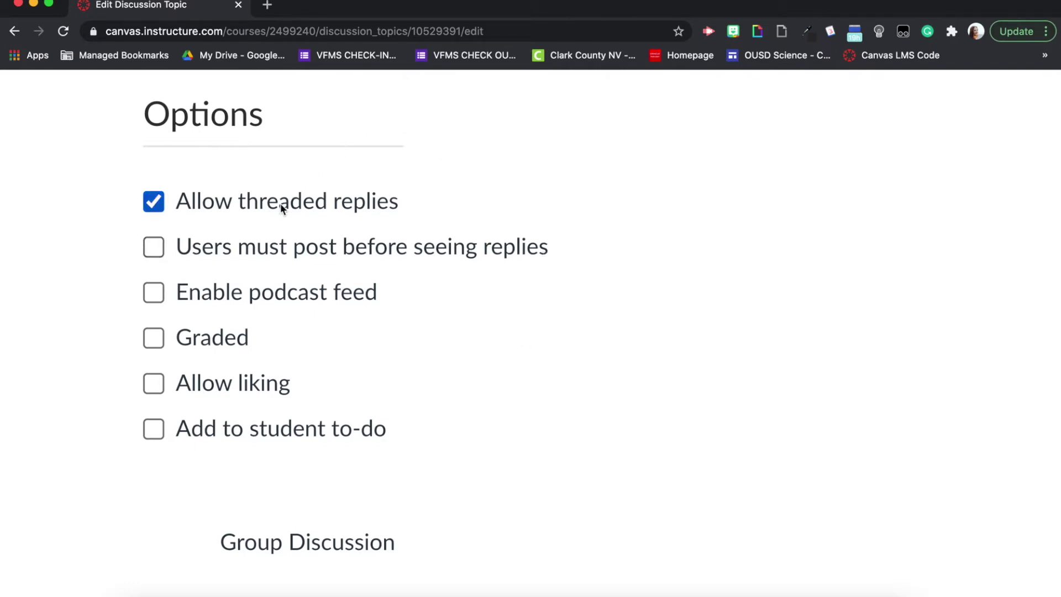
- Enable post-before-seeing-replies, a podcast feed with student replies, and Graded at 10 points
{"action": "scroll", "coordinate": [282, 206], "scroll_direction": "down", "scroll_amount": 1}
{"action": "left_click", "coordinate": [150, 190]}
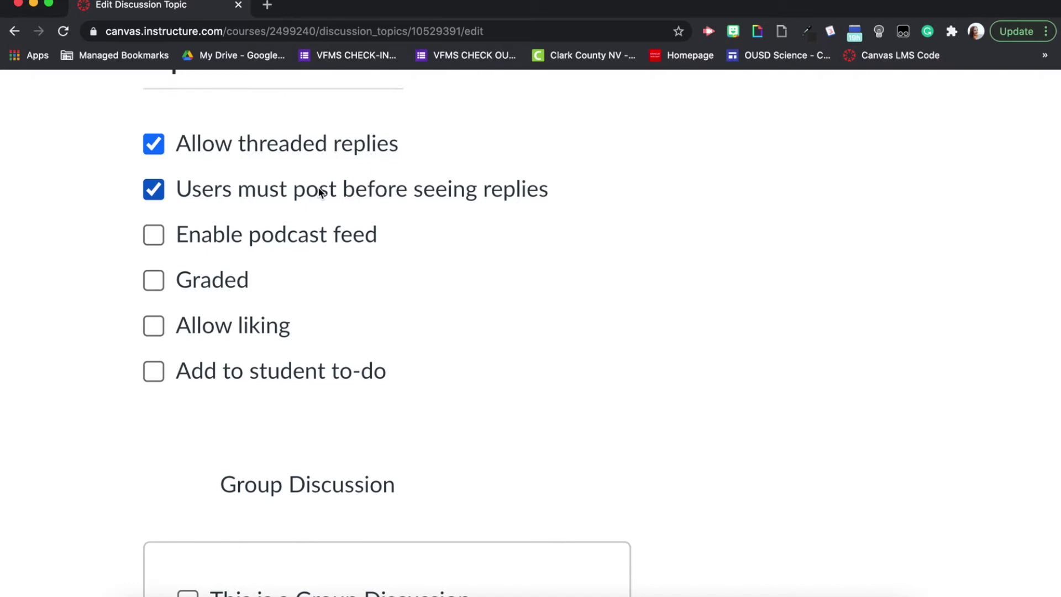
{"action": "left_click", "coordinate": [154, 236]}
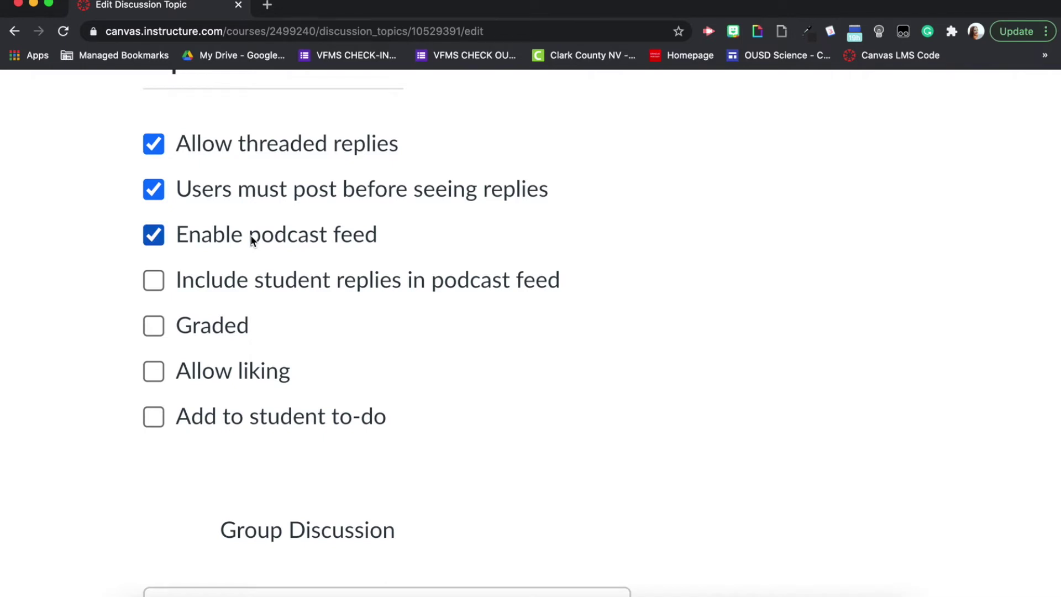
{"action": "left_click", "coordinate": [152, 279]}
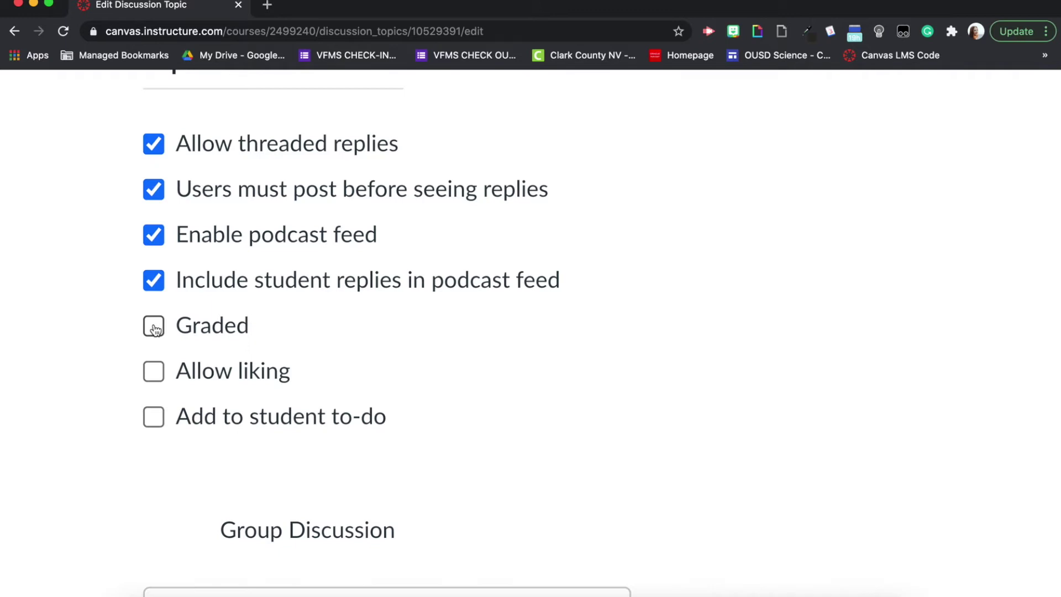
{"action": "left_click", "coordinate": [154, 326]}
{"action": "scroll", "coordinate": [154, 330], "scroll_direction": "down", "scroll_amount": 3}
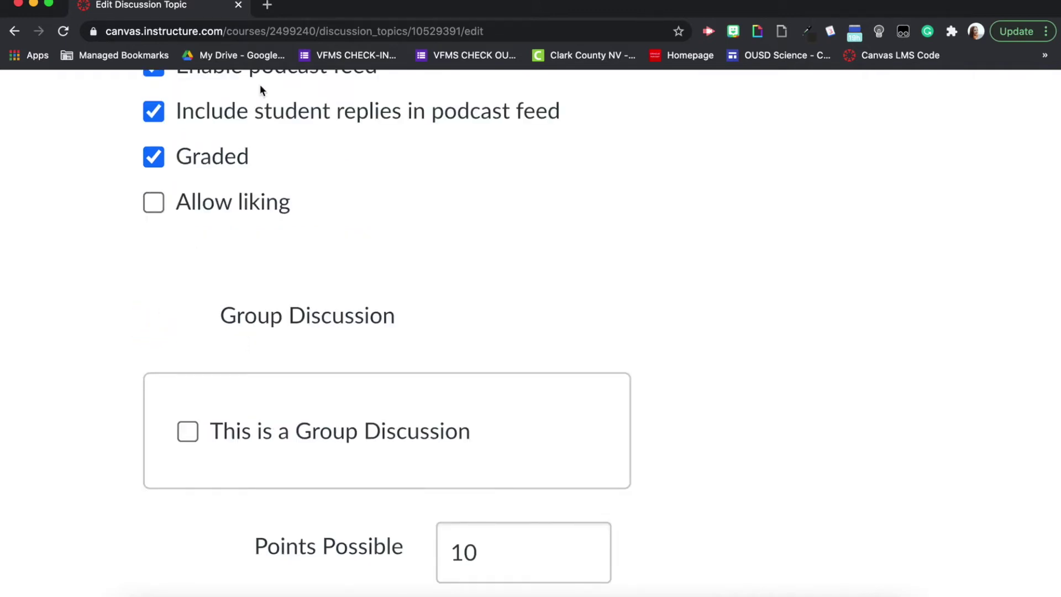
{"action": "key", "text": "super+minus"}
{"action": "key", "text": "super+minus"}
{"action": "key", "text": "super+minus"}
{"action": "key", "text": "super+minus"}
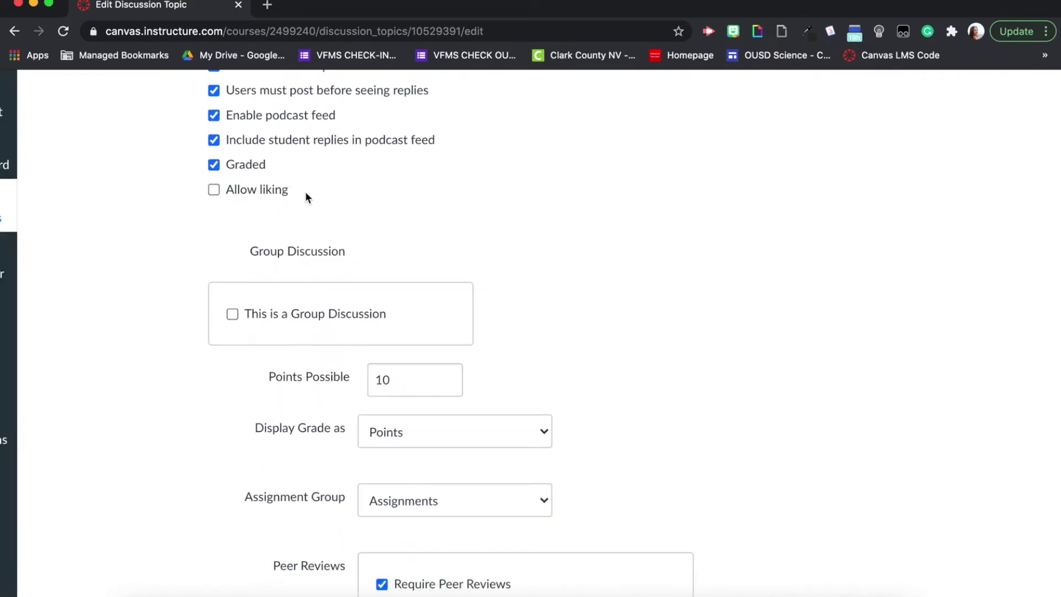
{"action": "scroll", "coordinate": [479, 432], "scroll_direction": "down", "scroll_amount": 3}
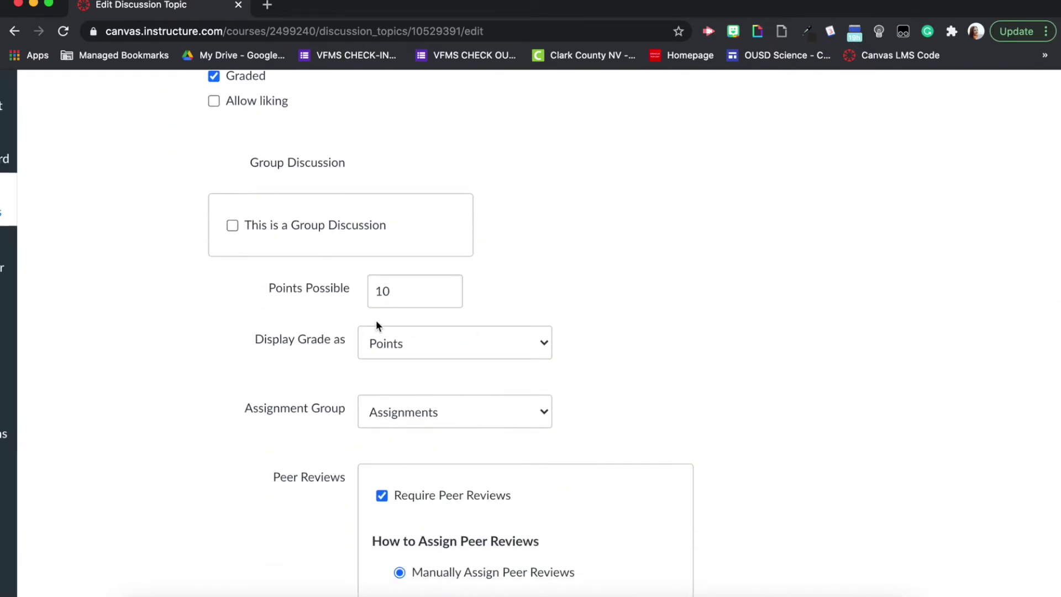
{"action": "scroll", "coordinate": [618, 286], "scroll_direction": "down", "scroll_amount": 3}
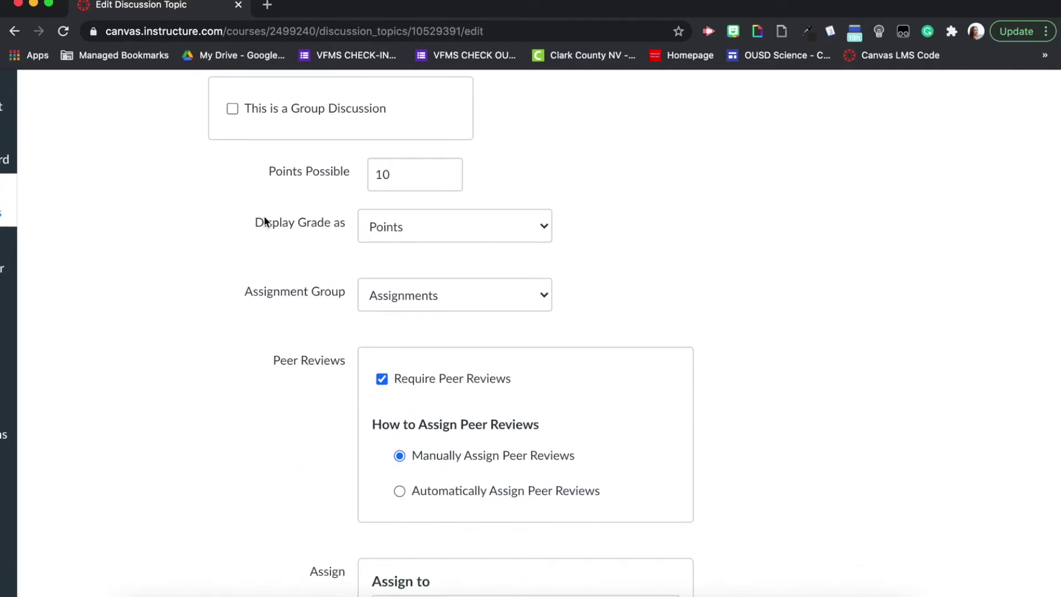
{"action": "left_click_drag", "start_coordinate": [254, 222], "coordinate": [342, 229]}
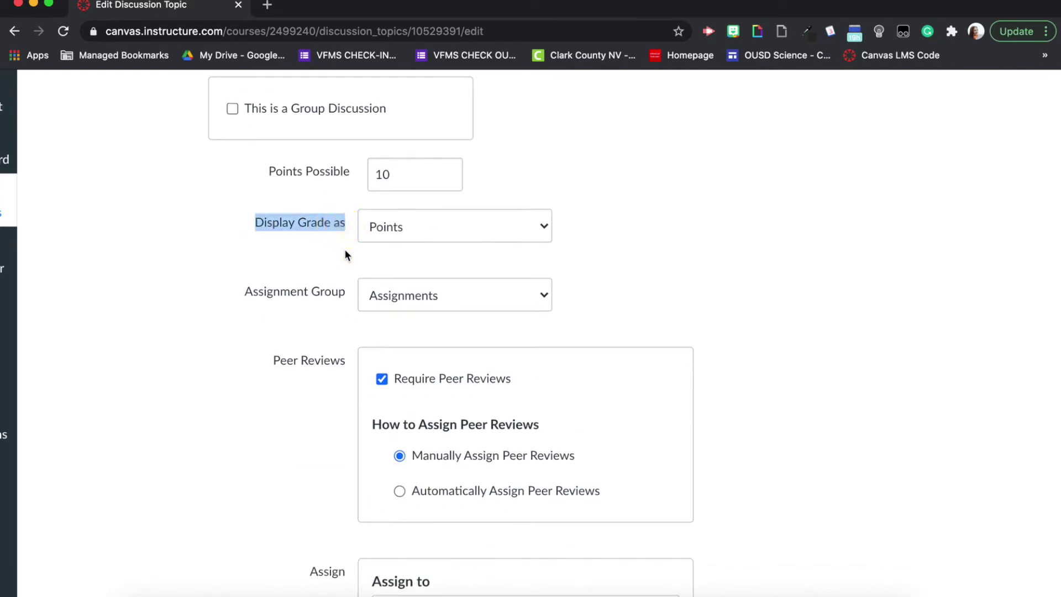
{"action": "left_click", "coordinate": [470, 226]}
{"action": "left_click", "coordinate": [502, 226]}
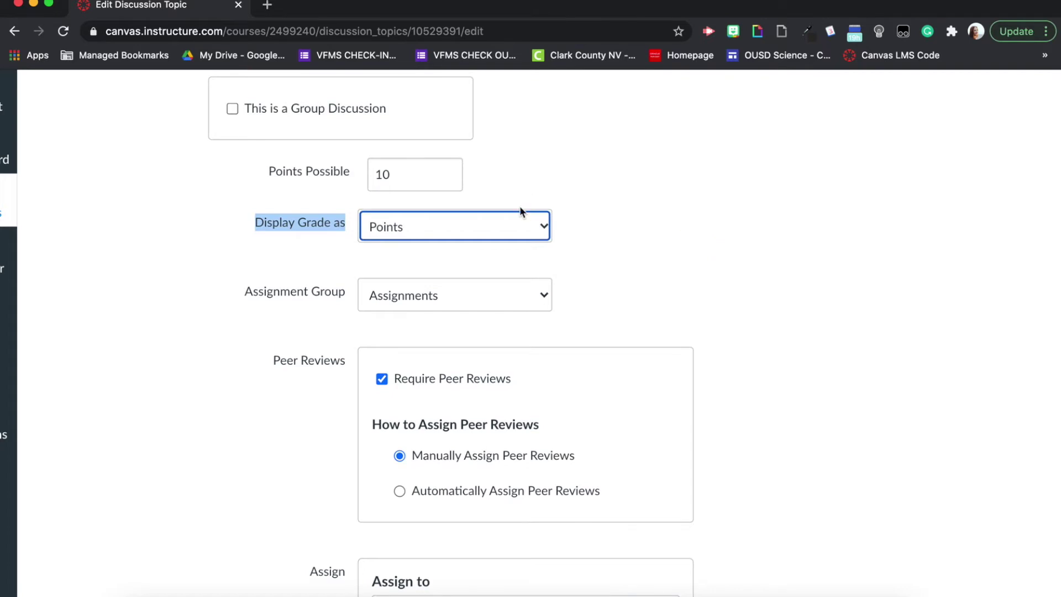
{"action": "scroll", "coordinate": [520, 205], "scroll_direction": "down", "scroll_amount": 2}
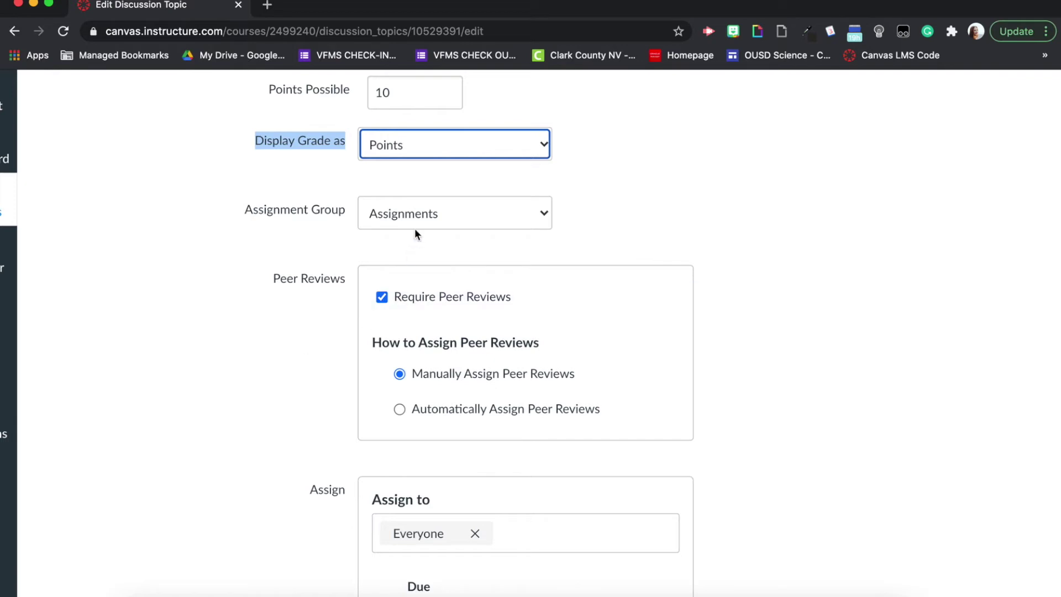
{"action": "left_click", "coordinate": [424, 213]}
{"action": "left_click", "coordinate": [426, 215]}
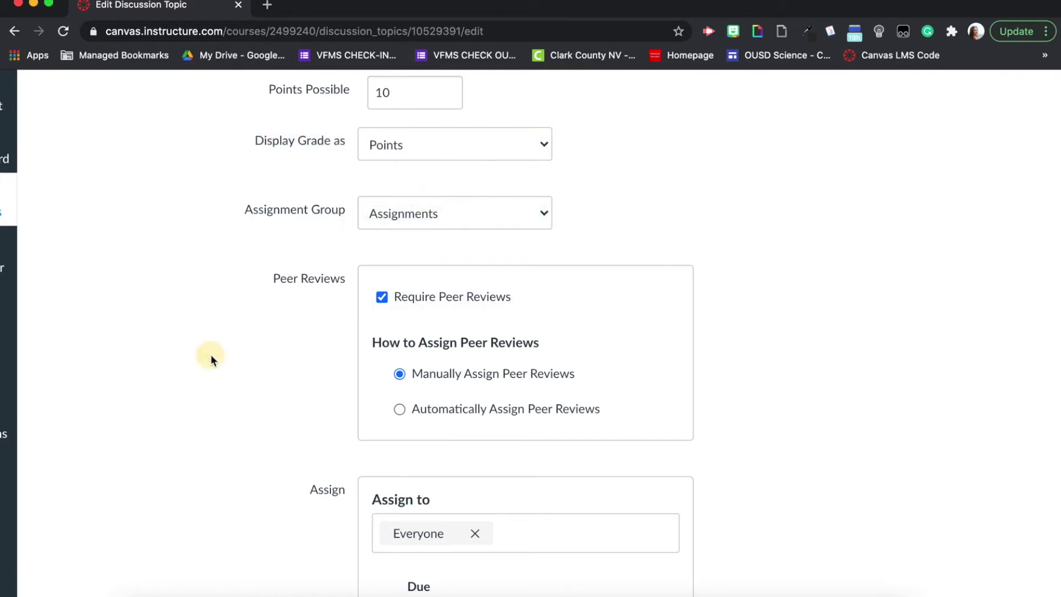
{"action": "scroll", "coordinate": [211, 356], "scroll_direction": "down", "scroll_amount": 2}
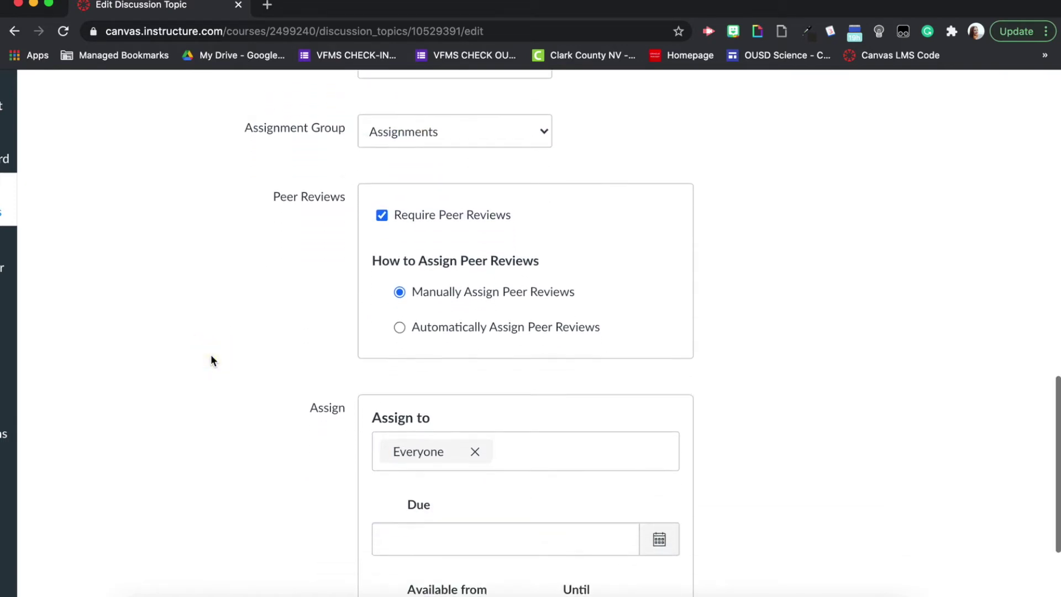
{"action": "left_click", "coordinate": [382, 215]}
{"action": "left_click", "coordinate": [381, 216]}
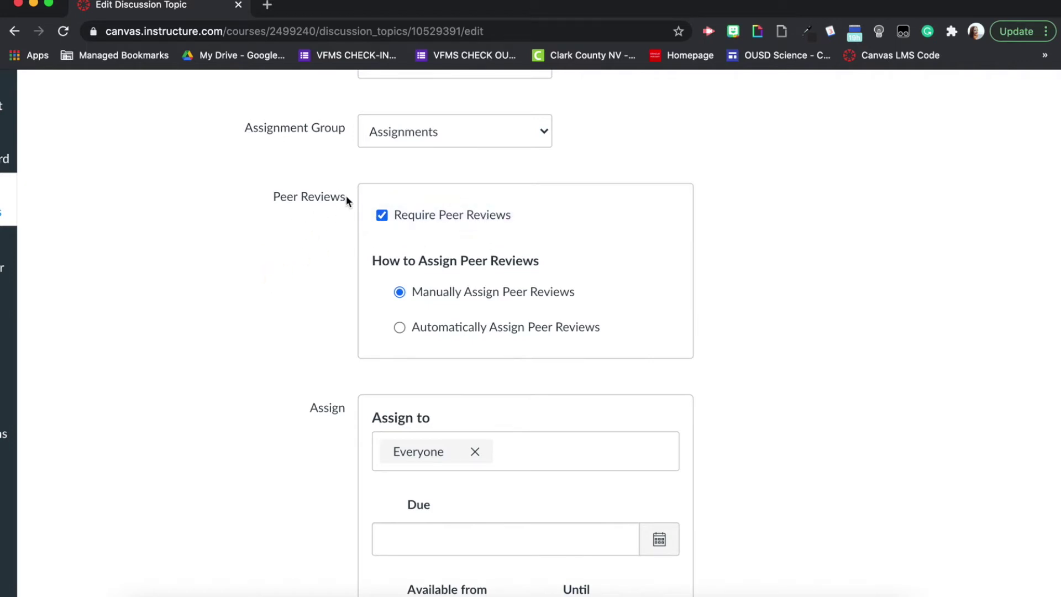
{"action": "left_click_drag", "start_coordinate": [347, 199], "coordinate": [264, 198]}
{"action": "left_click", "coordinate": [294, 252]}
{"action": "left_click_drag", "start_coordinate": [273, 197], "coordinate": [346, 199]}
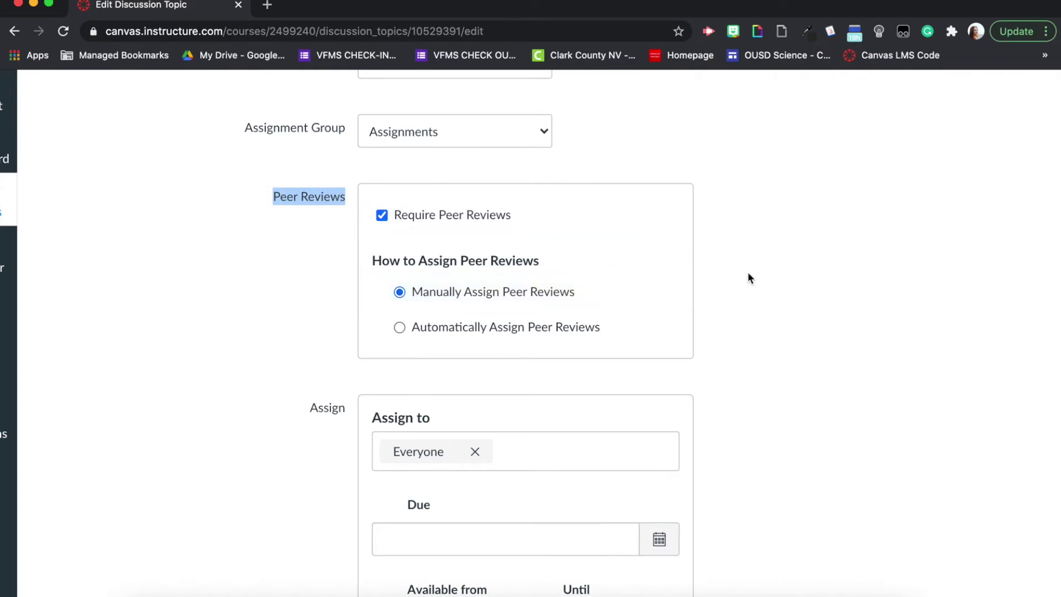
{"action": "left_click", "coordinate": [773, 270]}
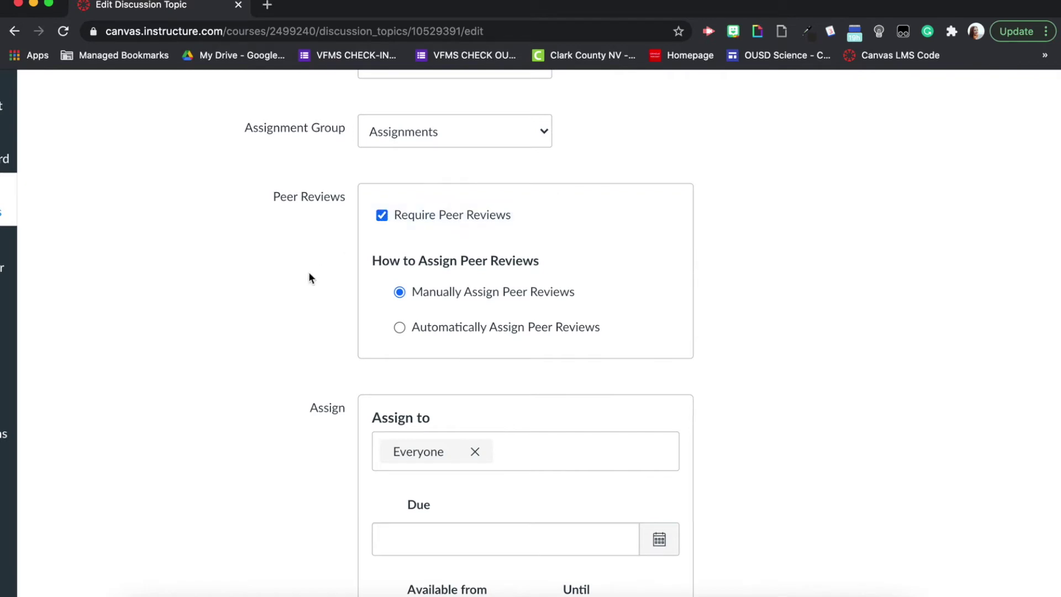
- Uncheck Require Peer Reviews and zoom in on the Options section
{"action": "left_click", "coordinate": [382, 215]}
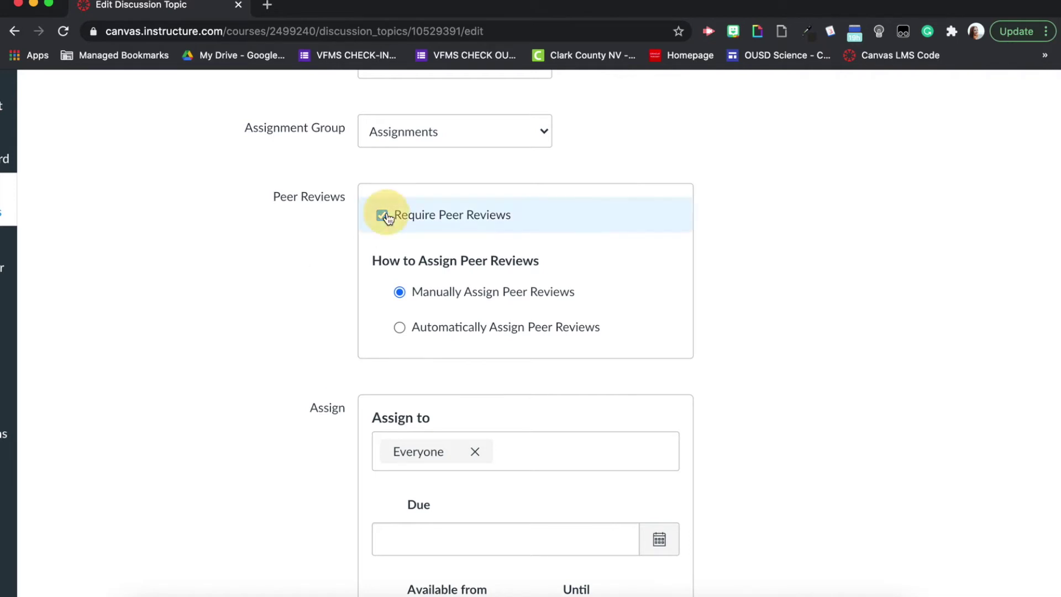
{"action": "scroll", "coordinate": [264, 303], "scroll_direction": "down", "scroll_amount": 1}
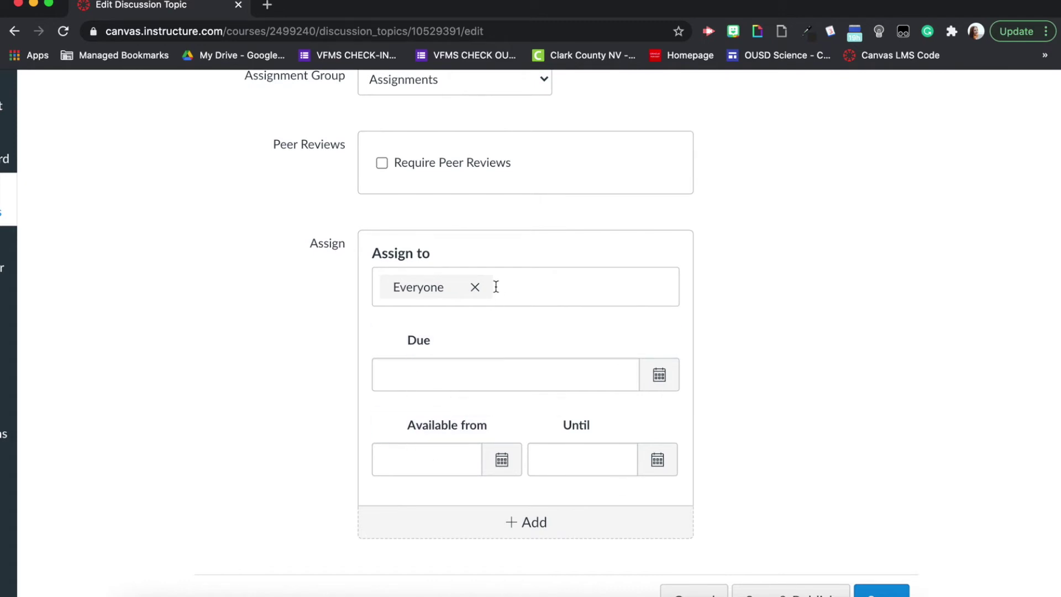
{"action": "scroll", "coordinate": [496, 287], "scroll_direction": "up", "scroll_amount": 3}
{"action": "scroll", "coordinate": [311, 269], "scroll_direction": "up", "scroll_amount": 5}
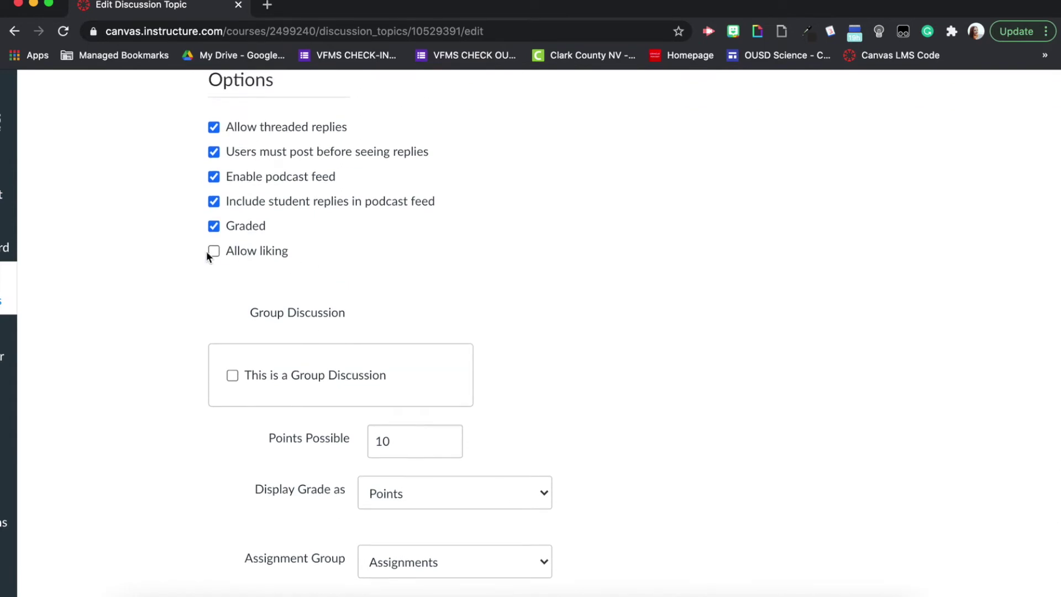
{"action": "key", "text": "super+equal"}
{"action": "key", "text": "super+equal"}
{"action": "key", "text": "super+equal"}
{"action": "key", "text": "super+equal"}
{"action": "scroll", "coordinate": [207, 256], "scroll_direction": "up", "scroll_amount": 3}
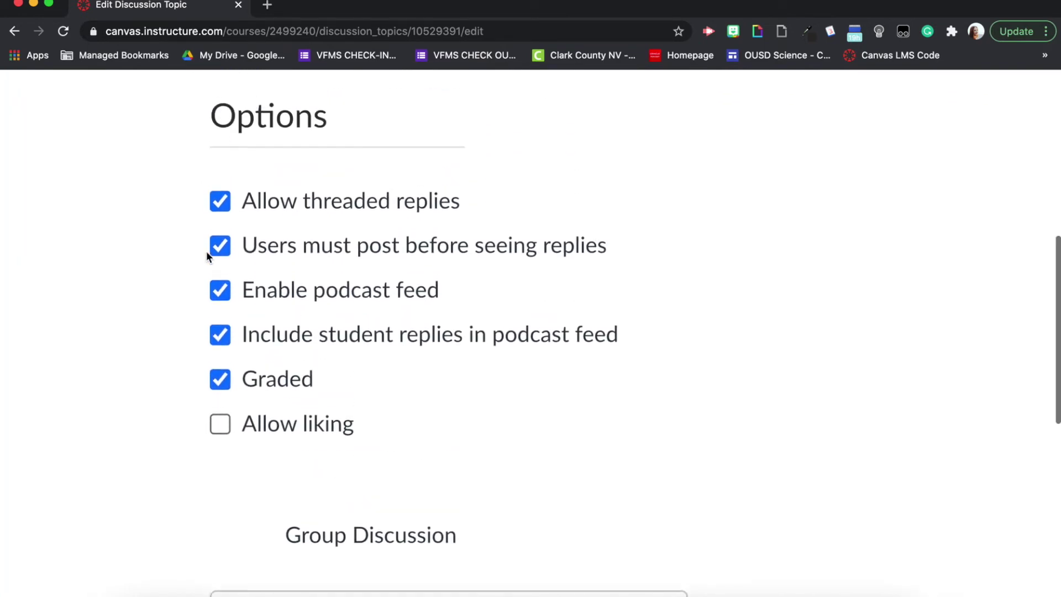
- Check Allow liking and highlight its label
{"action": "left_click", "coordinate": [222, 458]}
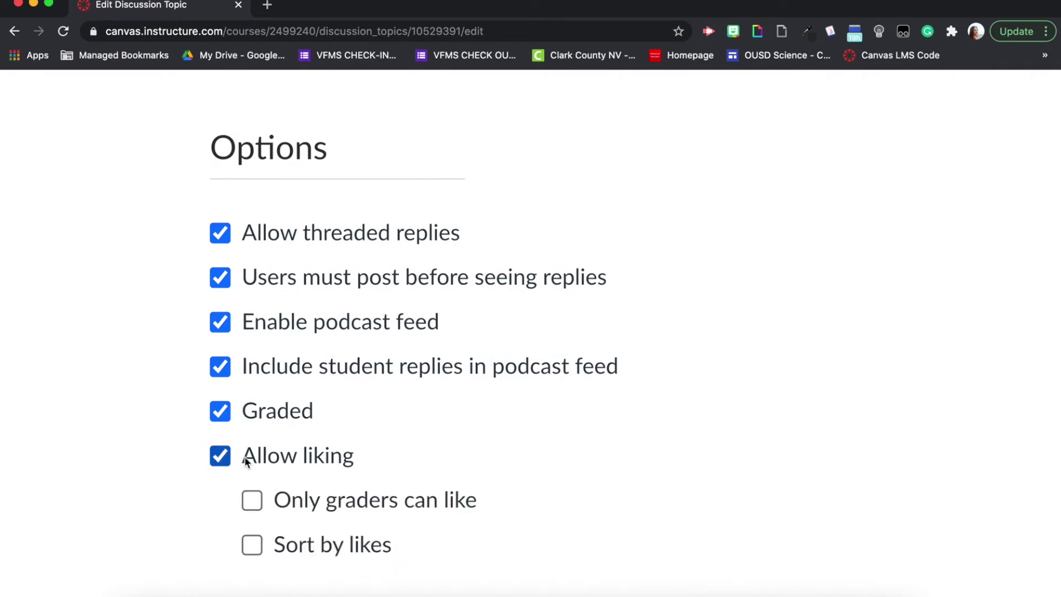
{"action": "left_click_drag", "start_coordinate": [244, 457], "coordinate": [278, 457]}
{"action": "left_click_drag", "start_coordinate": [342, 458], "coordinate": [359, 463]}
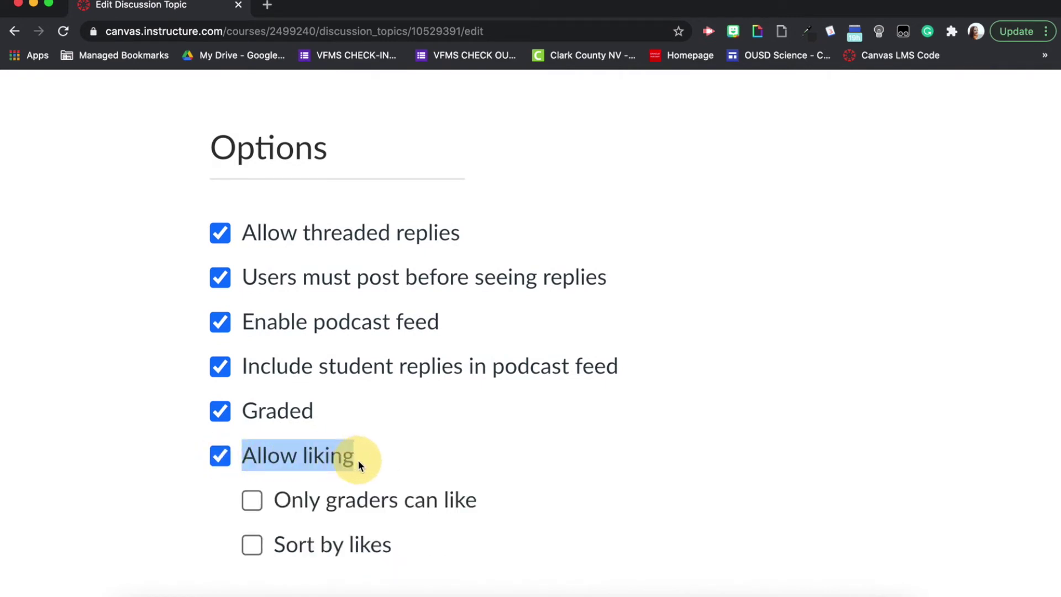
{"action": "left_click", "coordinate": [529, 481]}
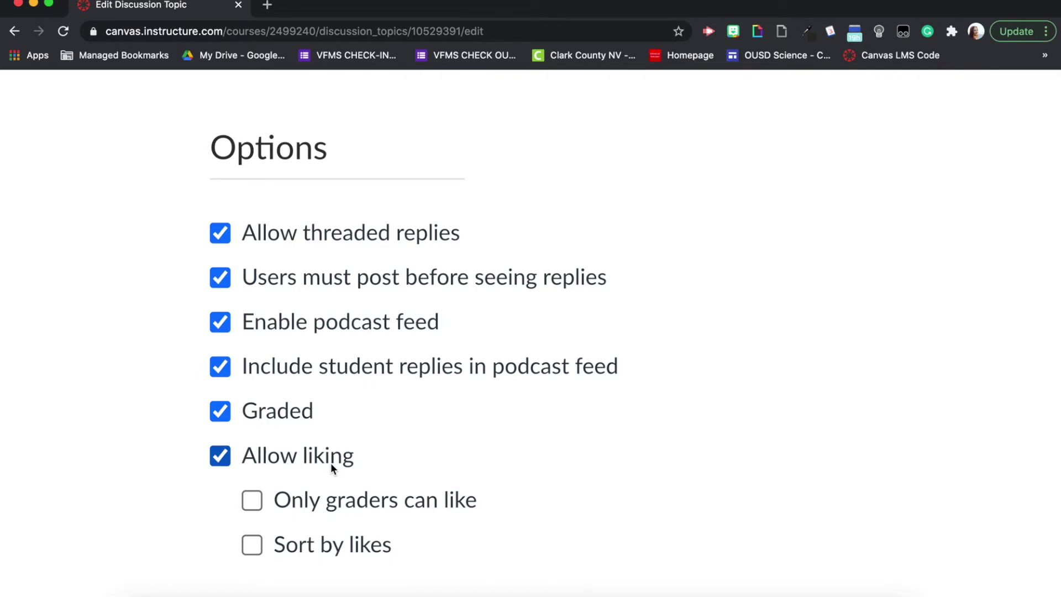
- Point out the Sort by likes option, leaving it unchecked
{"action": "scroll", "coordinate": [331, 467], "scroll_direction": "down", "scroll_amount": 3}
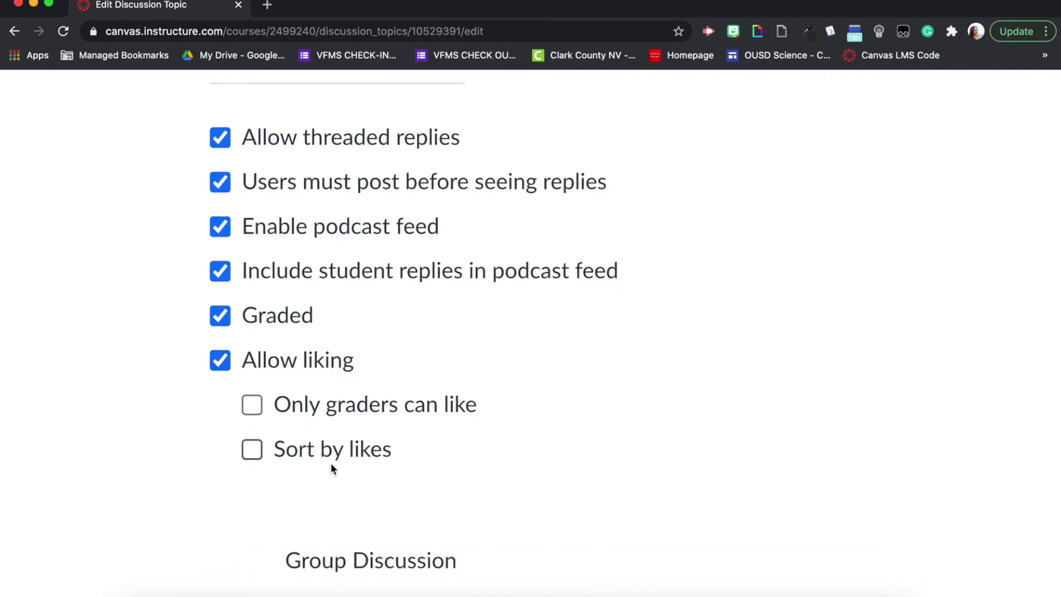
{"action": "scroll", "coordinate": [331, 465], "scroll_direction": "down", "scroll_amount": 5}
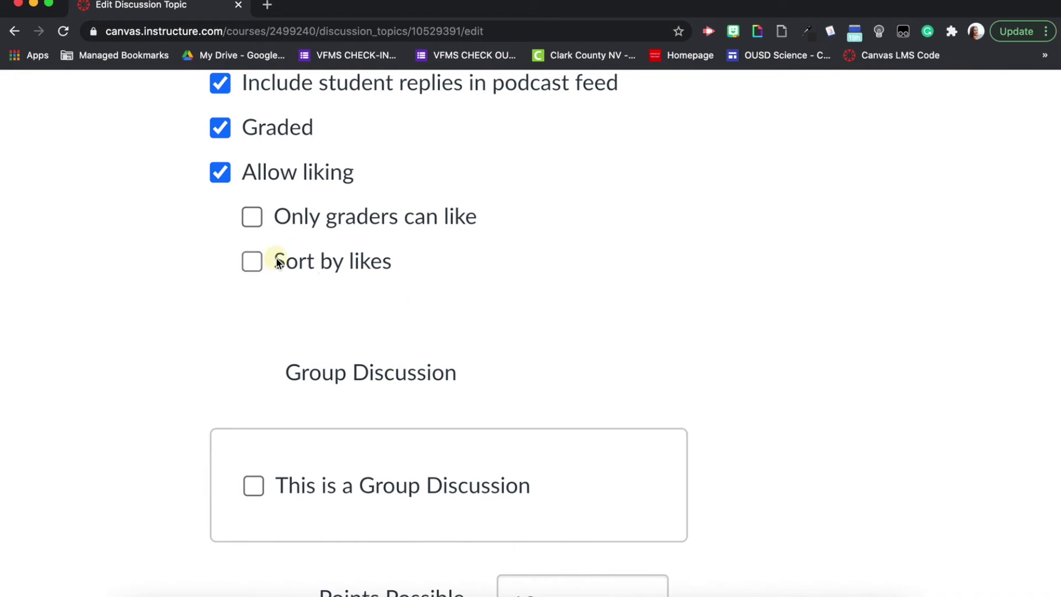
{"action": "left_click_drag", "start_coordinate": [278, 262], "coordinate": [396, 270]}
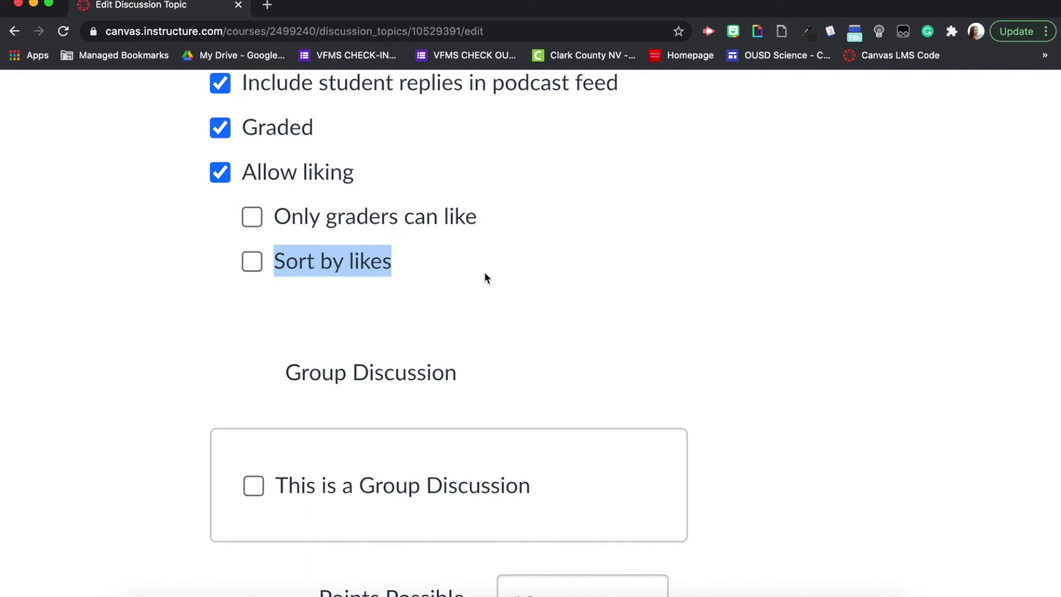
{"action": "left_click", "coordinate": [322, 291]}
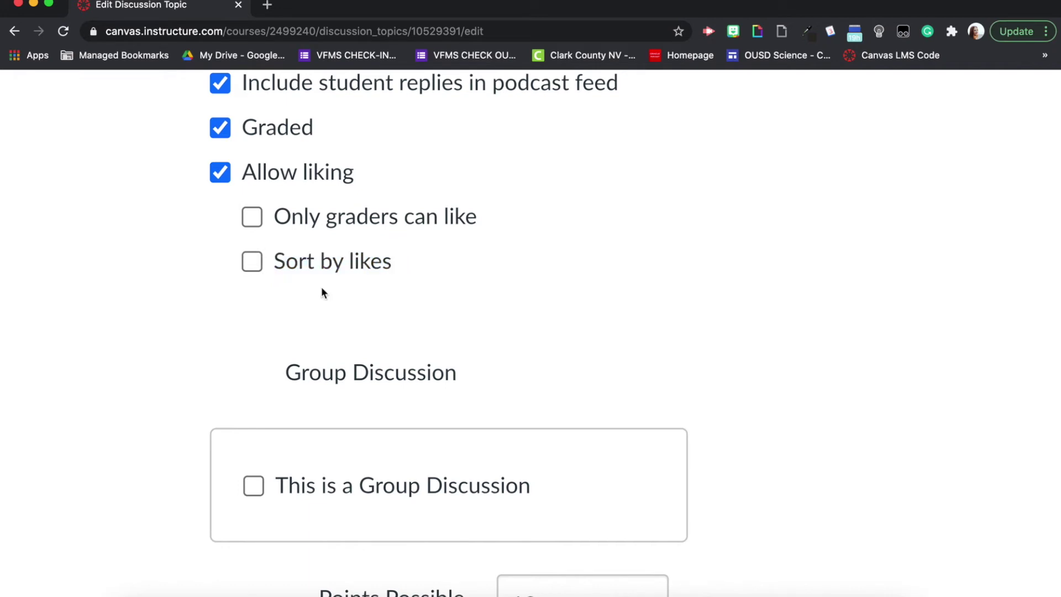
{"action": "scroll", "coordinate": [323, 293], "scroll_direction": "down", "scroll_amount": 2}
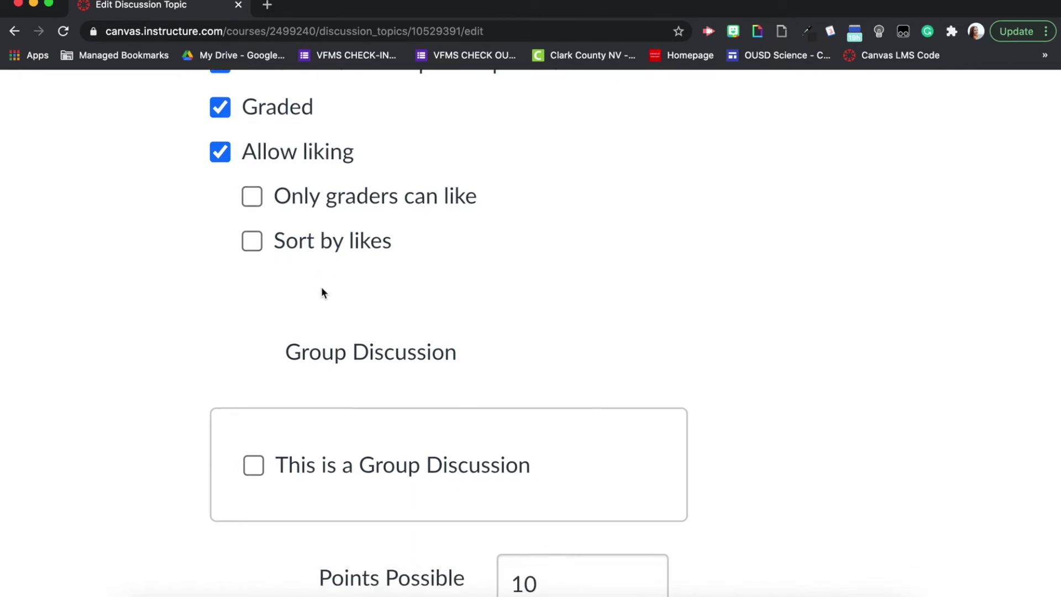
{"action": "scroll", "coordinate": [229, 327], "scroll_direction": "down", "scroll_amount": 4}
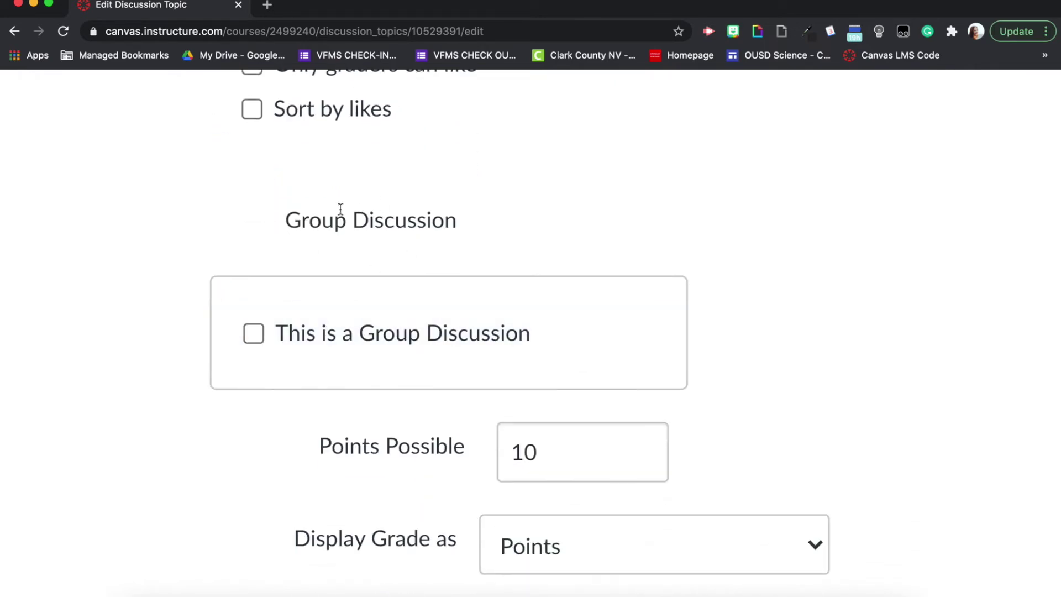
- Check 'This is a Group Discussion' and cancel the Create Group Set dialog
{"action": "left_click_drag", "start_coordinate": [284, 220], "coordinate": [501, 233]}
{"action": "left_click", "coordinate": [501, 233]}
{"action": "key", "text": "super+minus"}
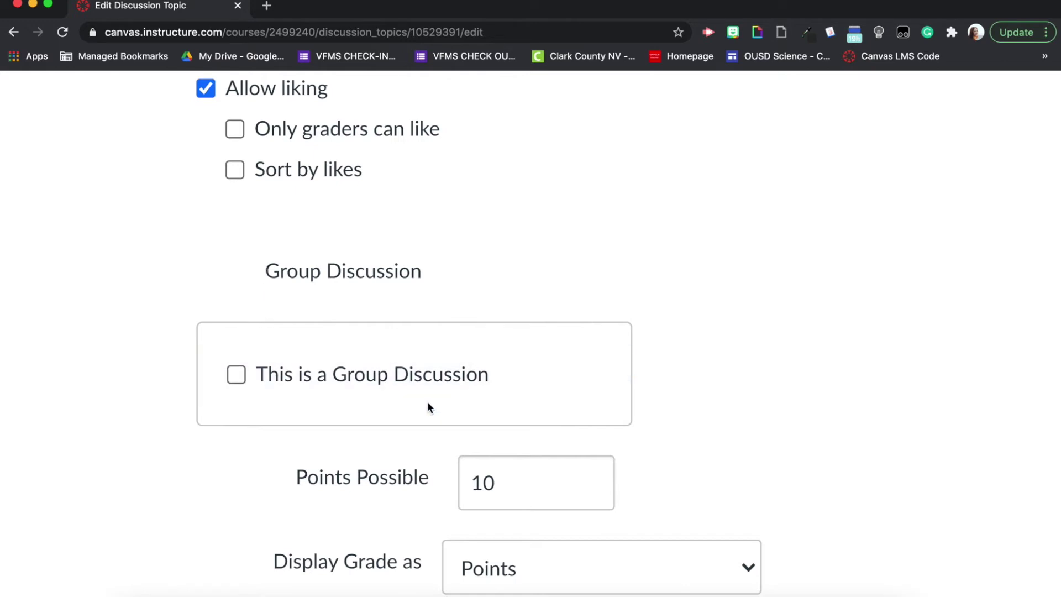
{"action": "left_click", "coordinate": [236, 374]}
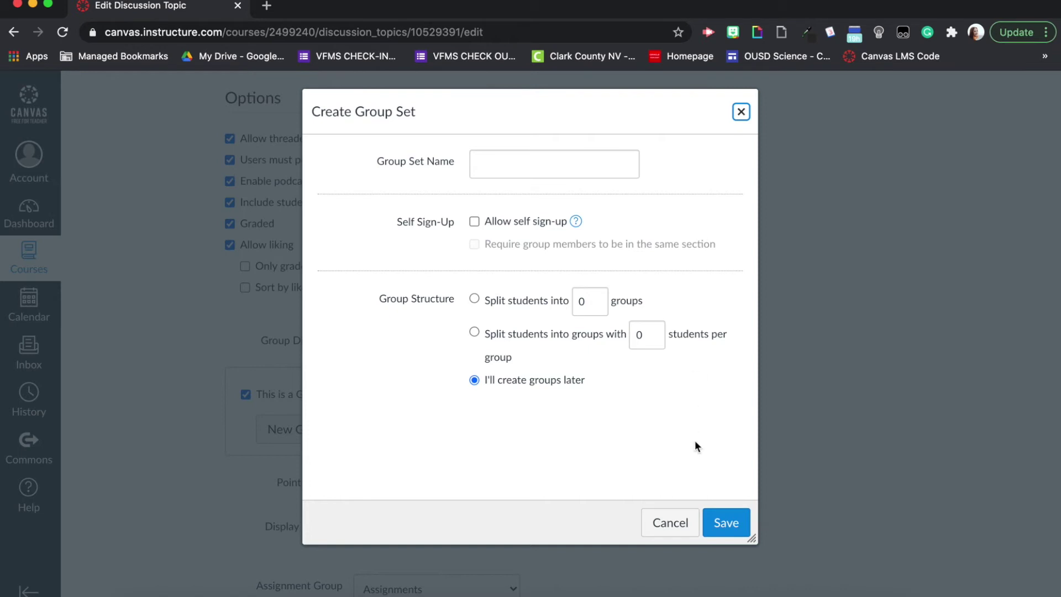
{"action": "left_click", "coordinate": [670, 522]}
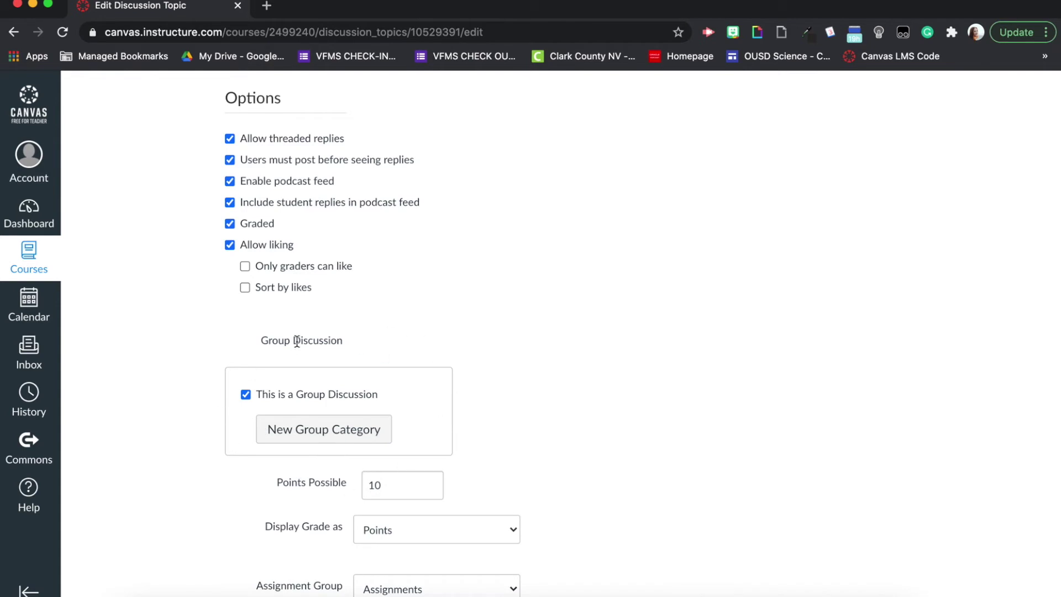
{"action": "scroll", "coordinate": [297, 341], "scroll_direction": "up", "scroll_amount": 2}
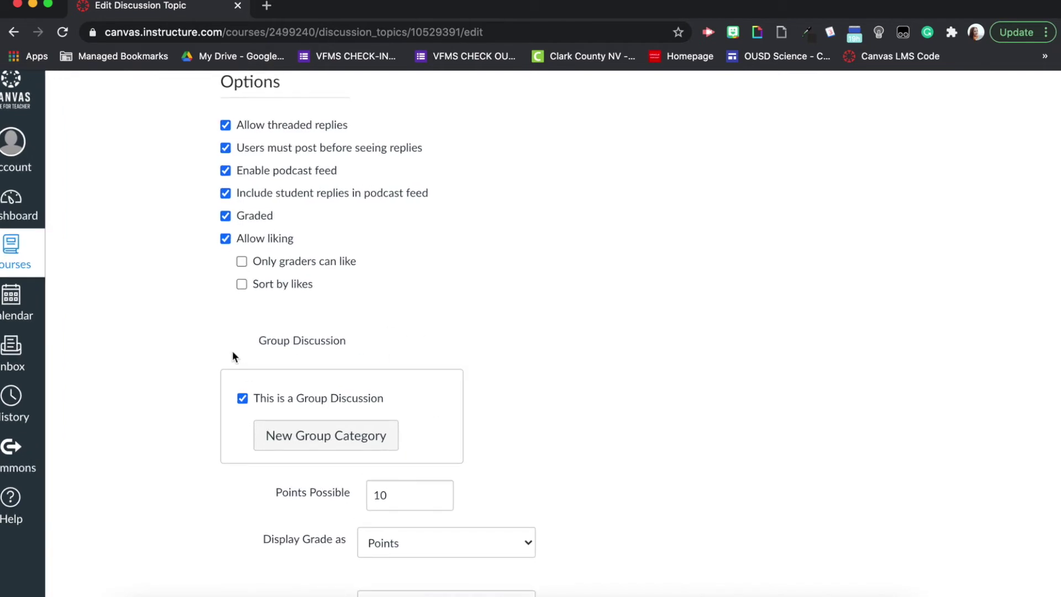
- Save M1 - Discussion 2 and highlight its Directions text on the topic page
{"action": "scroll", "coordinate": [232, 350], "scroll_direction": "up", "scroll_amount": 5}
{"action": "scroll", "coordinate": [738, 352], "scroll_direction": "down", "scroll_amount": 5}
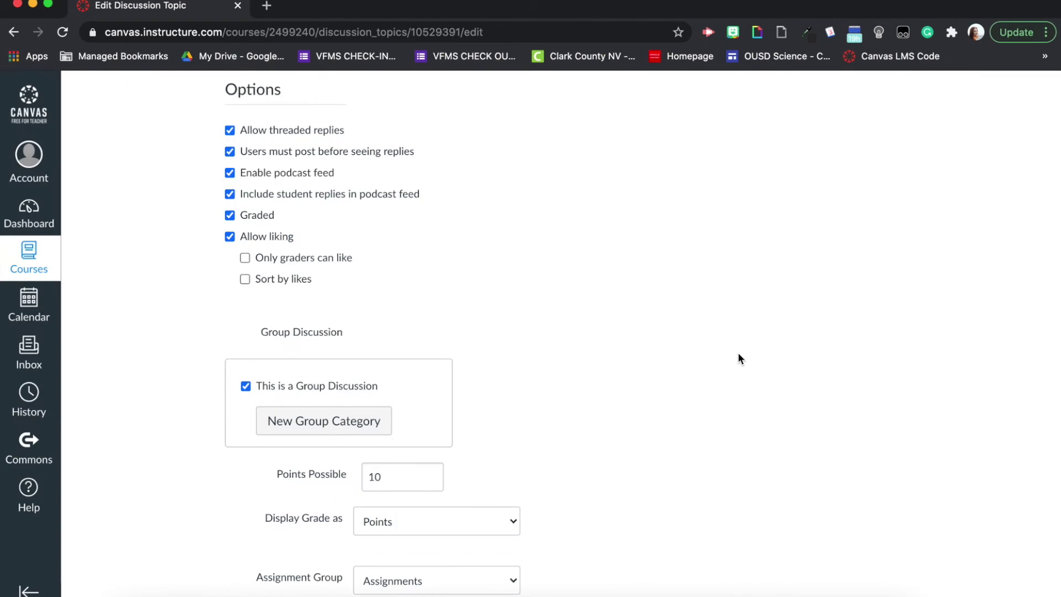
{"action": "scroll", "coordinate": [737, 352], "scroll_direction": "down", "scroll_amount": 2}
{"action": "scroll", "coordinate": [738, 354], "scroll_direction": "down", "scroll_amount": 6}
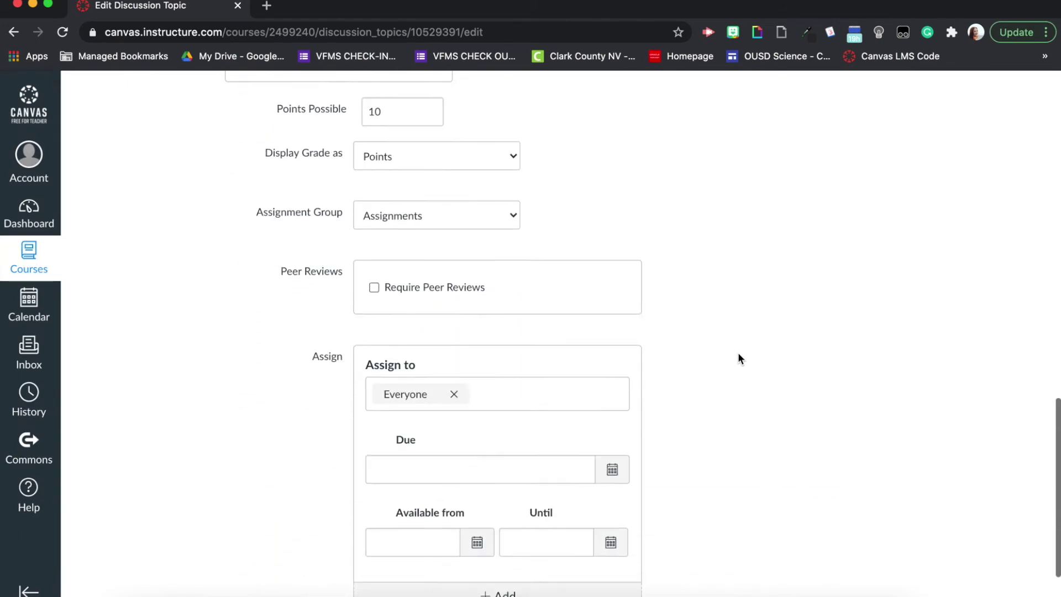
{"action": "scroll", "coordinate": [738, 354], "scroll_direction": "up", "scroll_amount": 2}
{"action": "scroll", "coordinate": [738, 354], "scroll_direction": "up", "scroll_amount": 15}
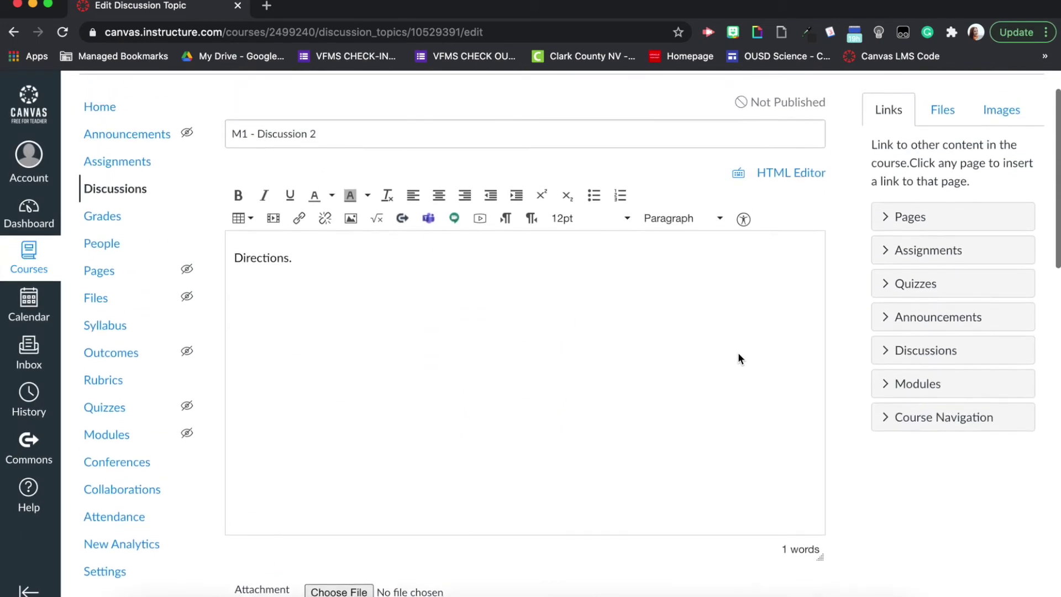
{"action": "scroll", "coordinate": [738, 358], "scroll_direction": "down", "scroll_amount": 20}
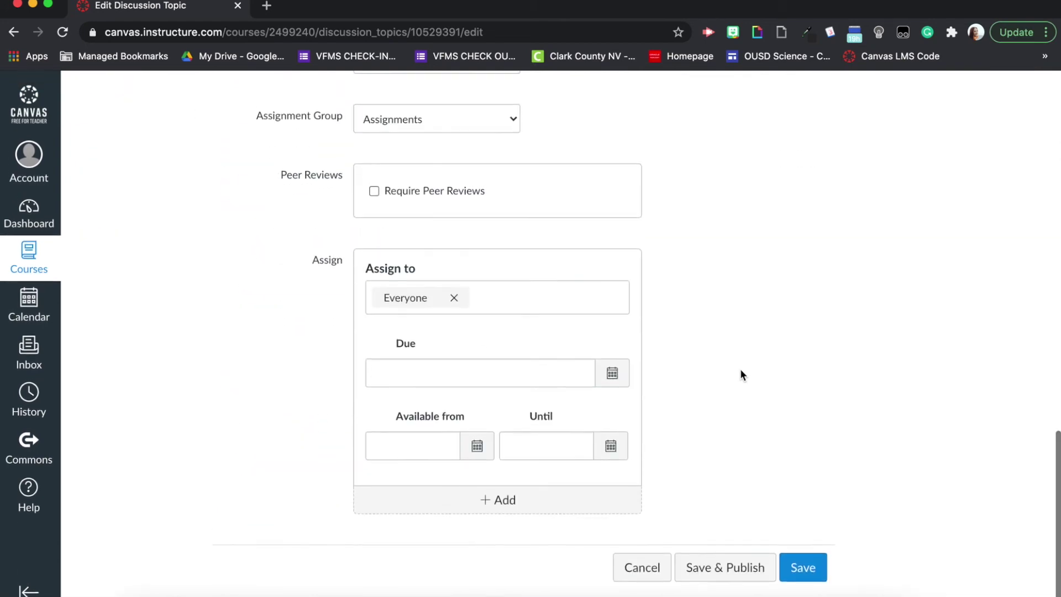
{"action": "left_click", "coordinate": [804, 568]}
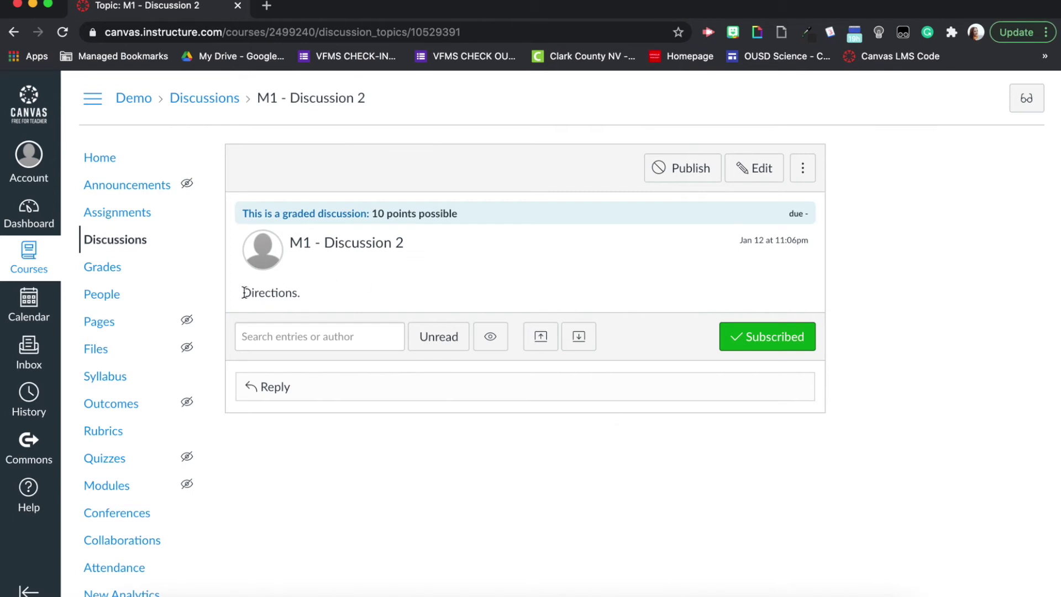
{"action": "left_click_drag", "start_coordinate": [244, 293], "coordinate": [339, 309]}
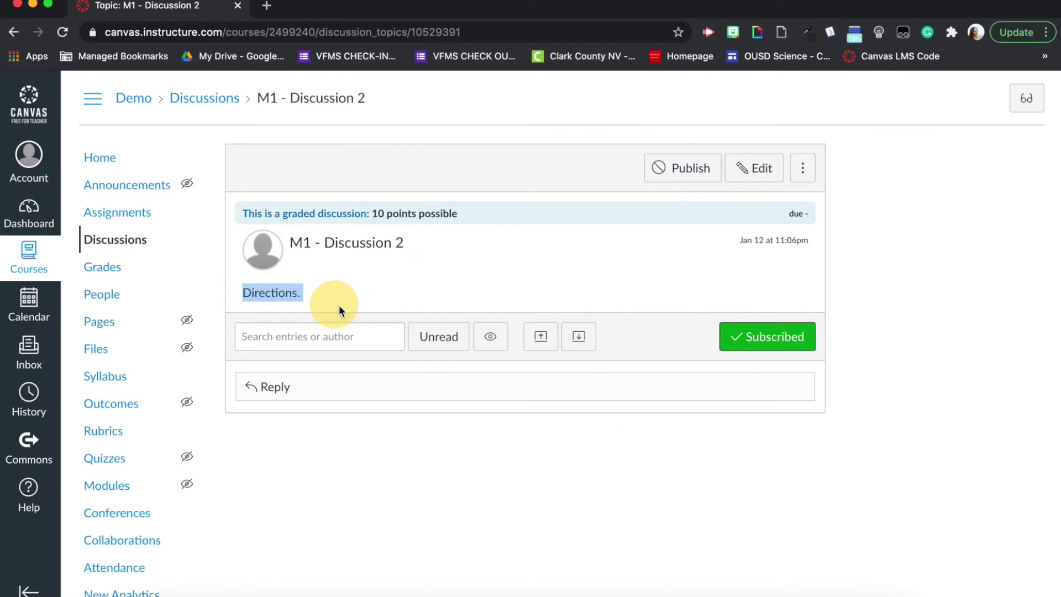
- Clear the highlight and go to the Demo course Home to view its modules
{"action": "left_click", "coordinate": [496, 484]}
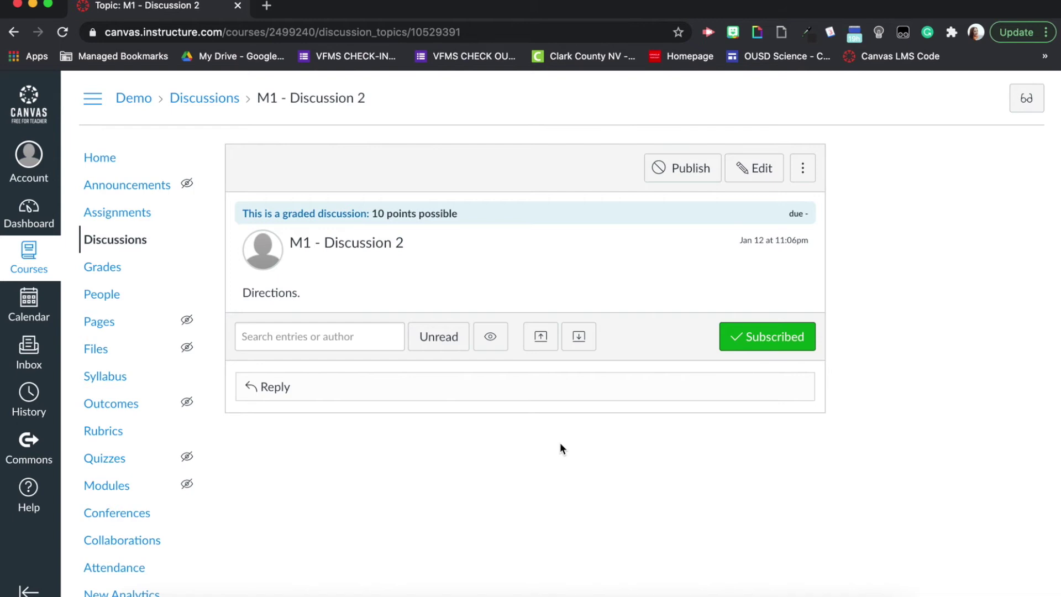
{"action": "left_click", "coordinate": [403, 243]}
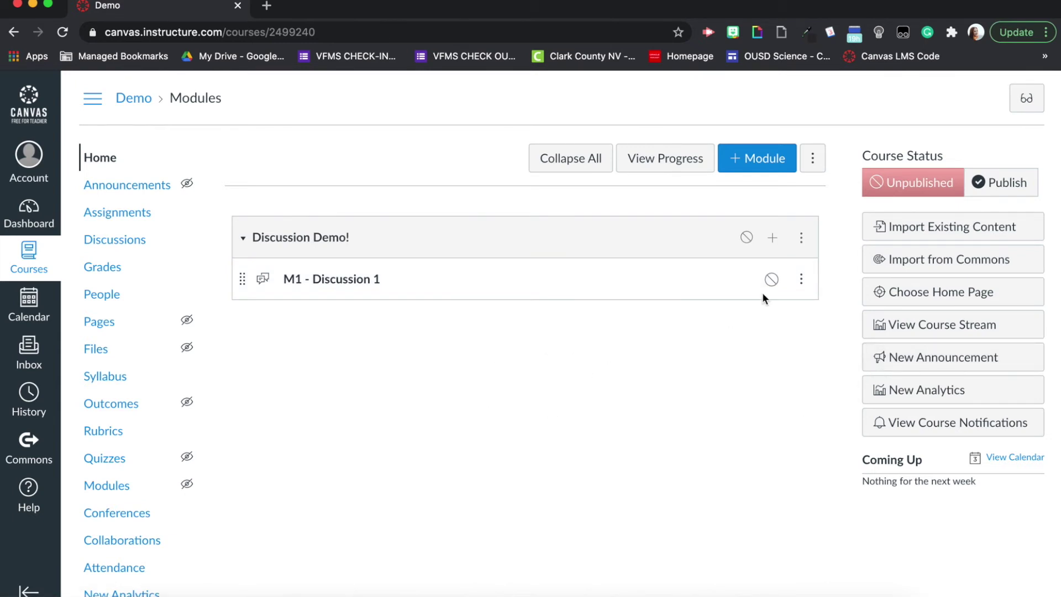
- Add M1 - Discussion 2 to the Discussion Demo! module
{"action": "left_click", "coordinate": [772, 238]}
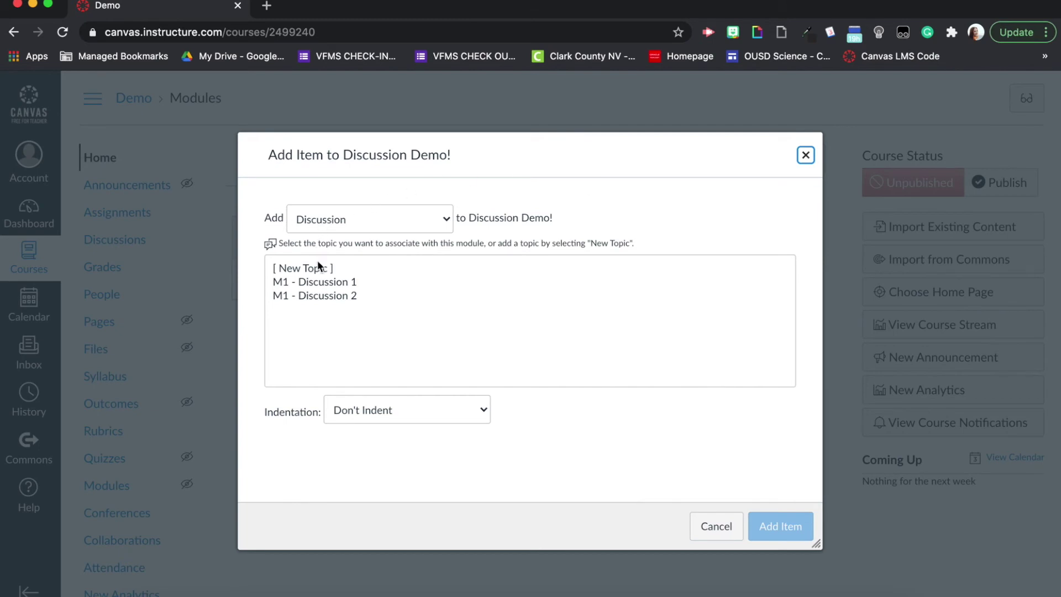
{"action": "left_click", "coordinate": [311, 296]}
{"action": "left_click", "coordinate": [790, 528]}
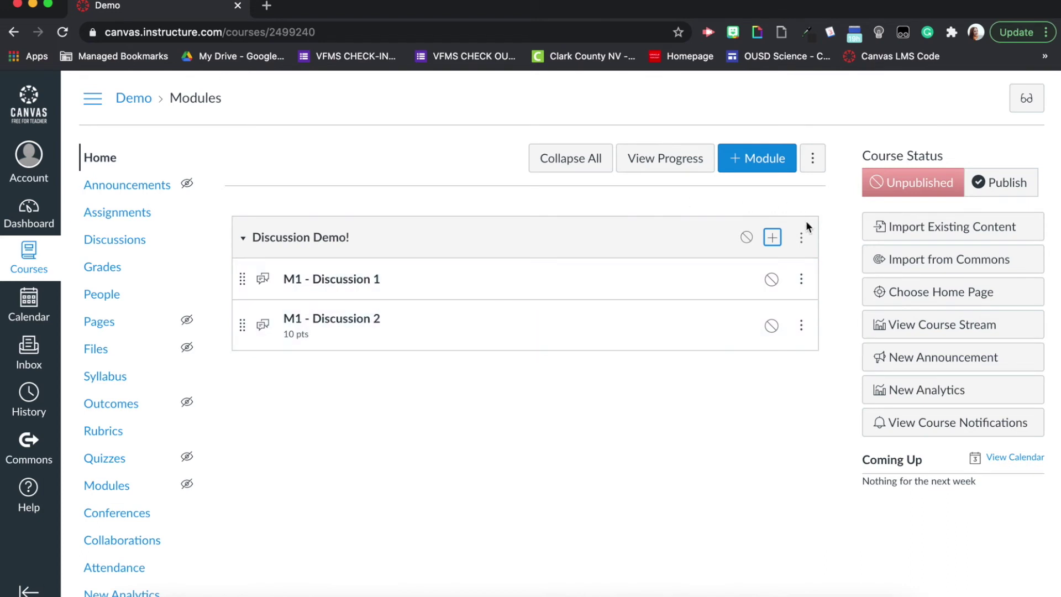
- Reopen the add-item form, view the [ New Topic ] option, then close it without adding
{"action": "left_click", "coordinate": [772, 237]}
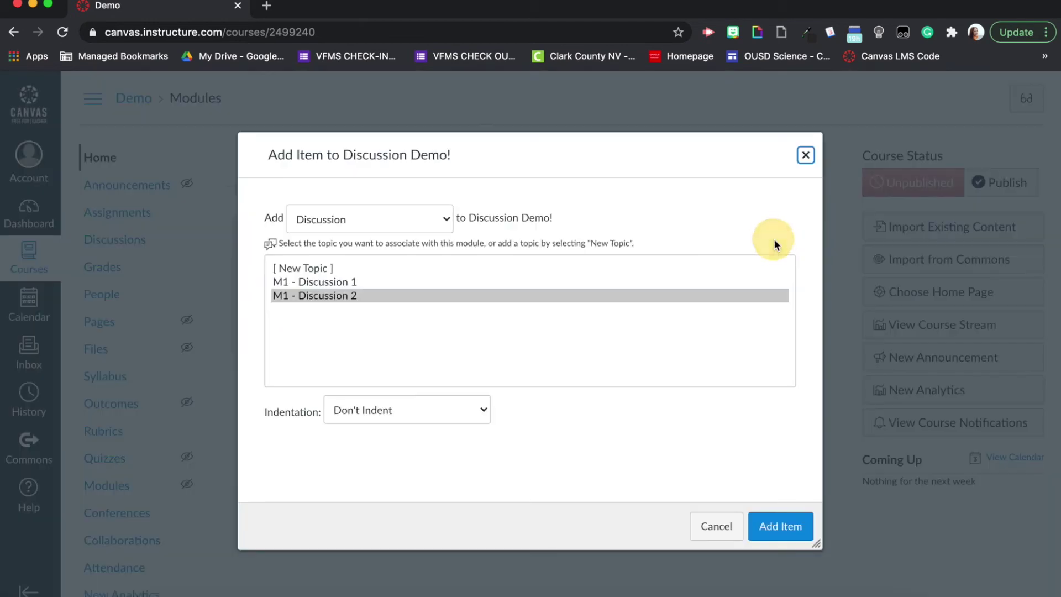
{"action": "left_click", "coordinate": [299, 267]}
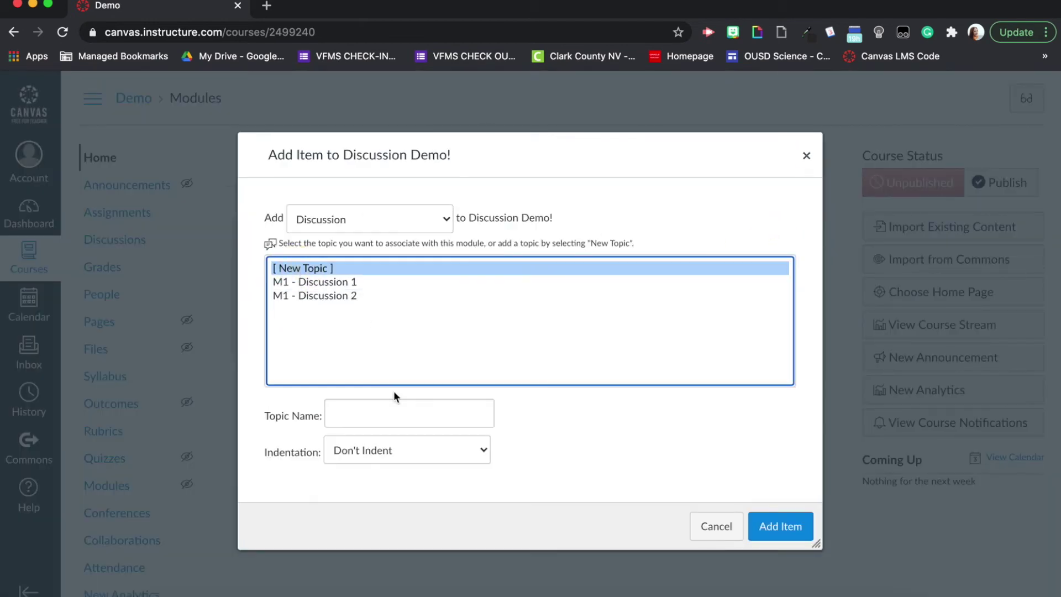
{"action": "left_click", "coordinate": [379, 425]}
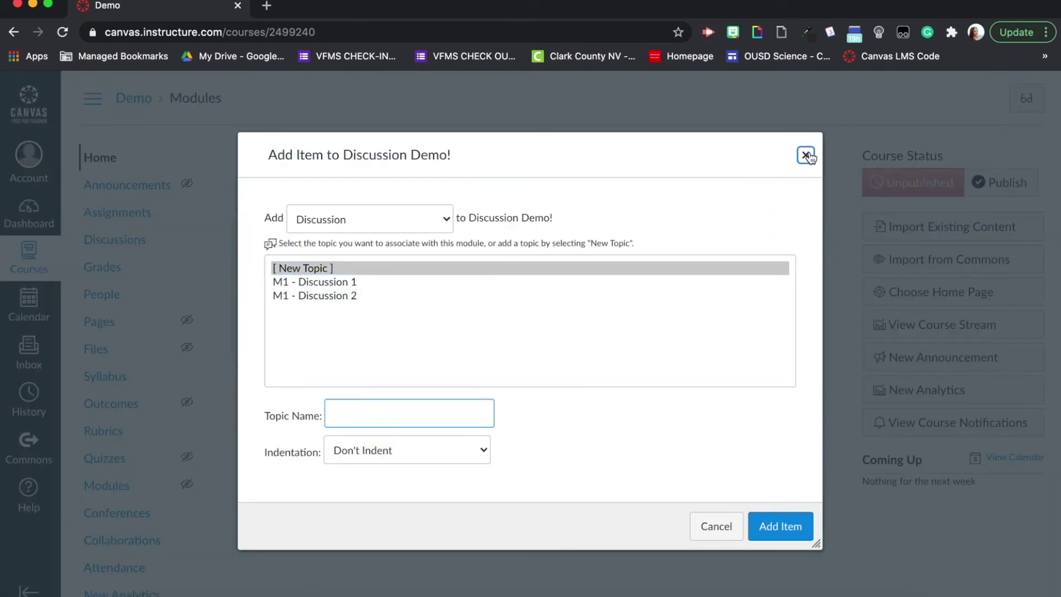
{"action": "left_click", "coordinate": [807, 156]}
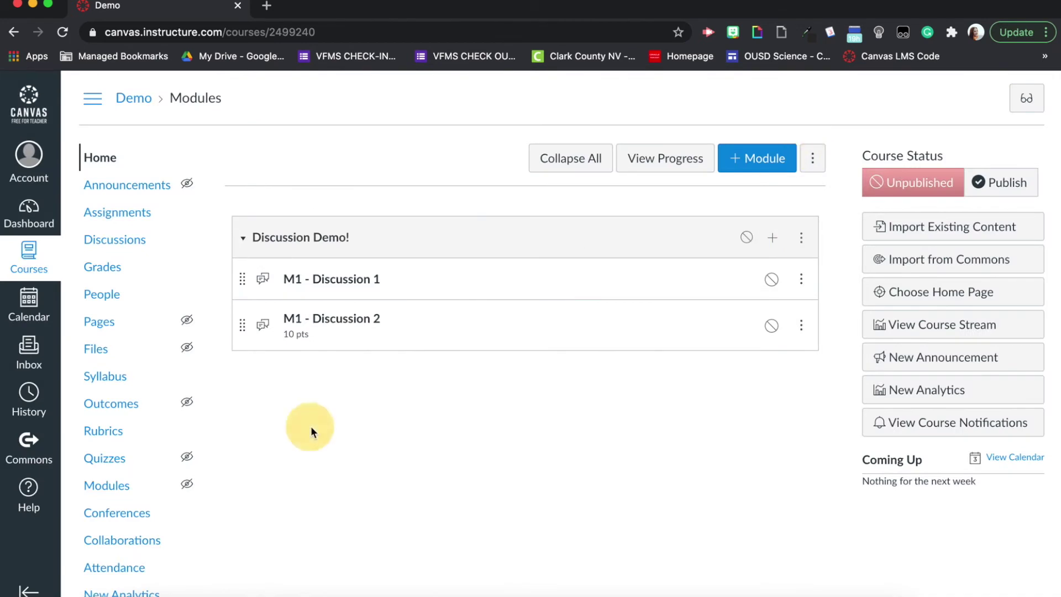
- Open M1 - Discussion 1 and walk through Prompts A–C and its instructions for responding to classmates
{"action": "left_click", "coordinate": [319, 280]}
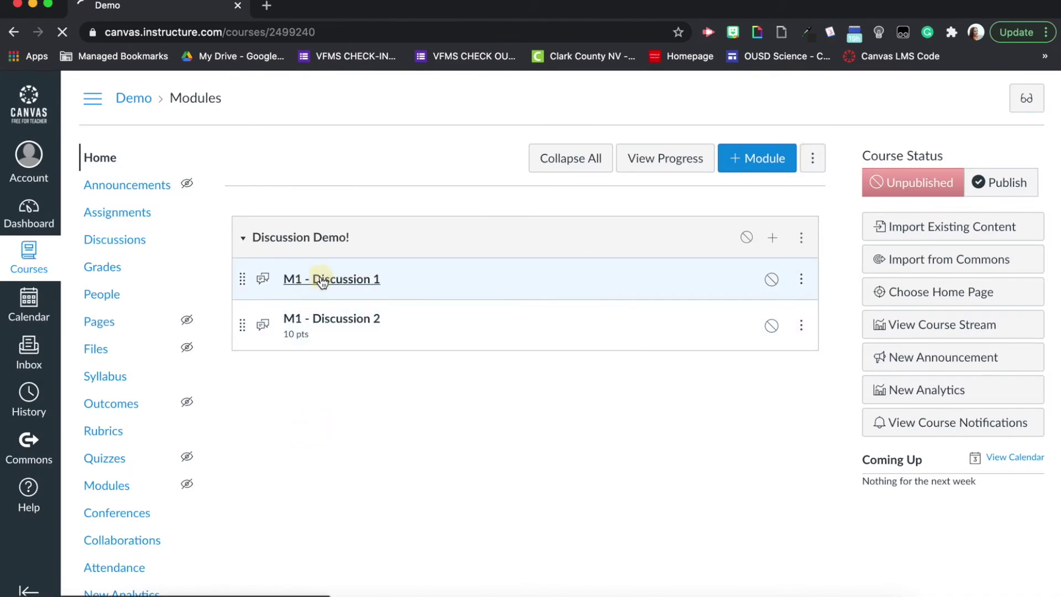
{"action": "scroll", "coordinate": [322, 282], "scroll_direction": "down", "scroll_amount": 1}
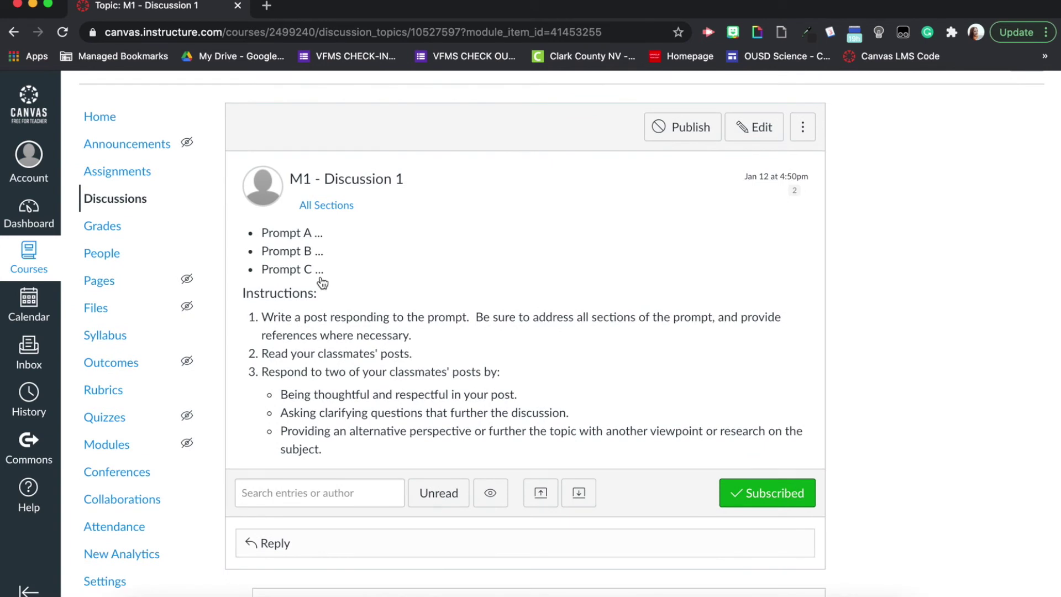
{"action": "scroll", "coordinate": [322, 283], "scroll_direction": "down", "scroll_amount": 1}
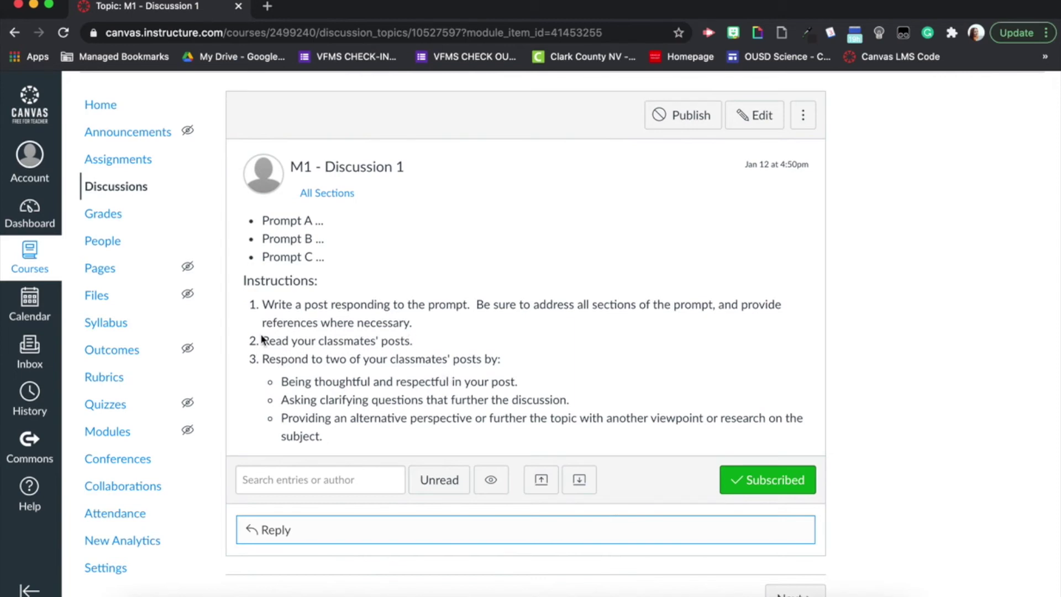
{"action": "left_click_drag", "start_coordinate": [264, 341], "coordinate": [376, 385]}
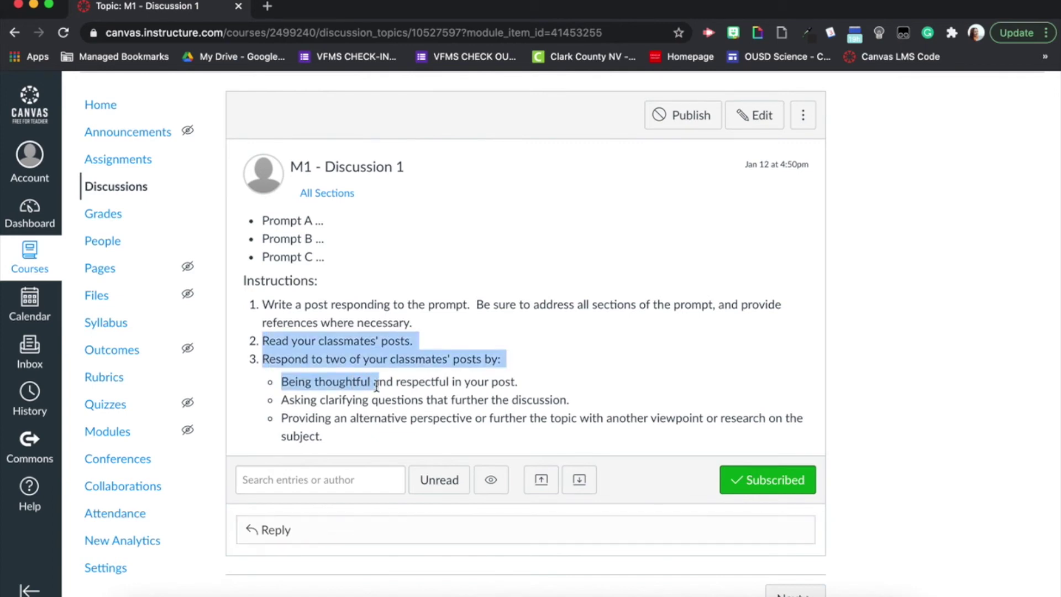
{"action": "left_click", "coordinate": [525, 378]}
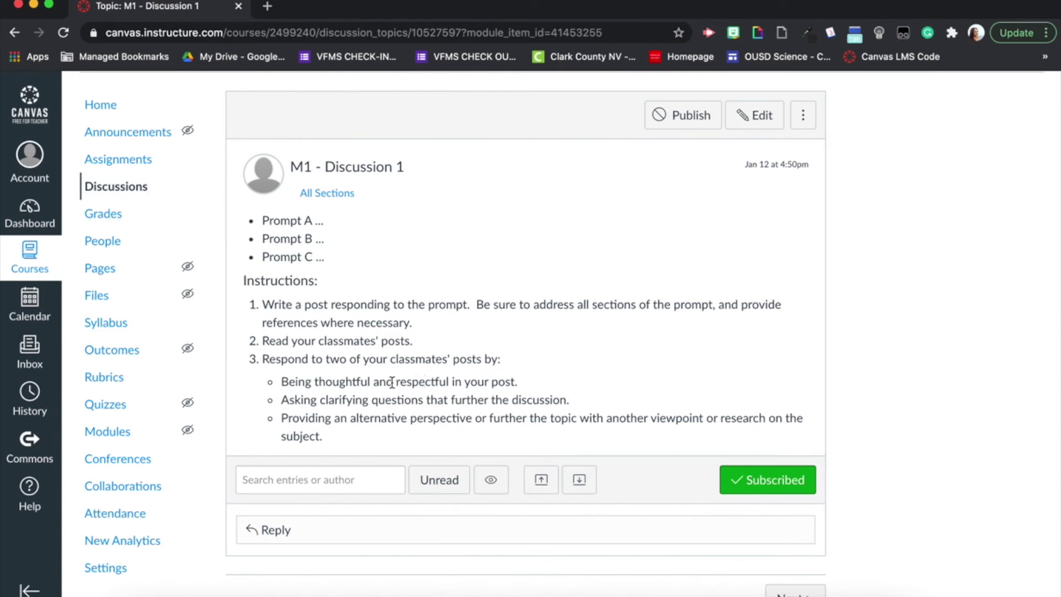
{"action": "left_click_drag", "start_coordinate": [282, 381], "coordinate": [528, 392]}
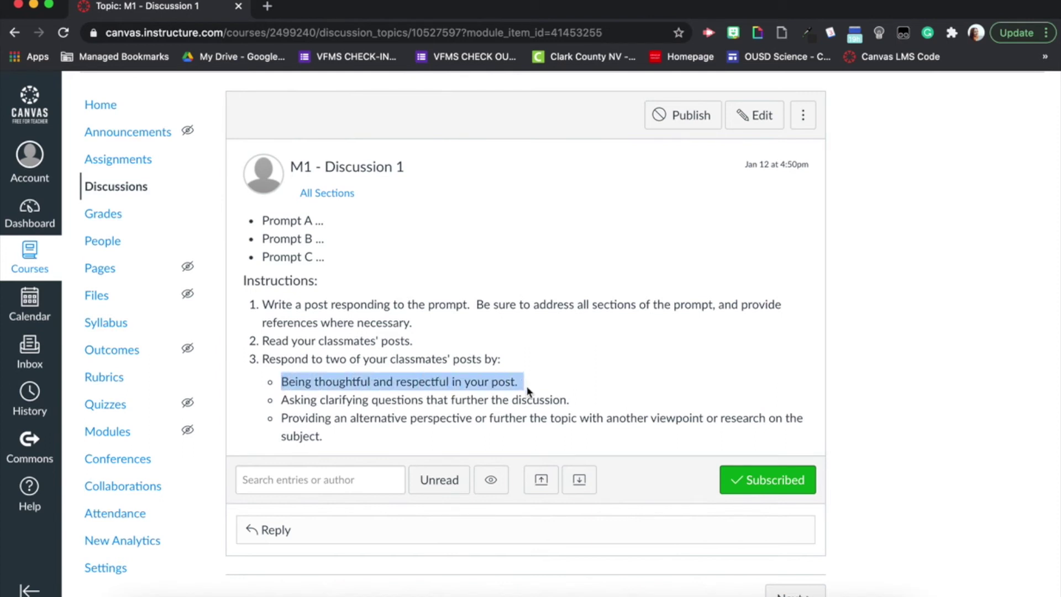
{"action": "left_click", "coordinate": [601, 377]}
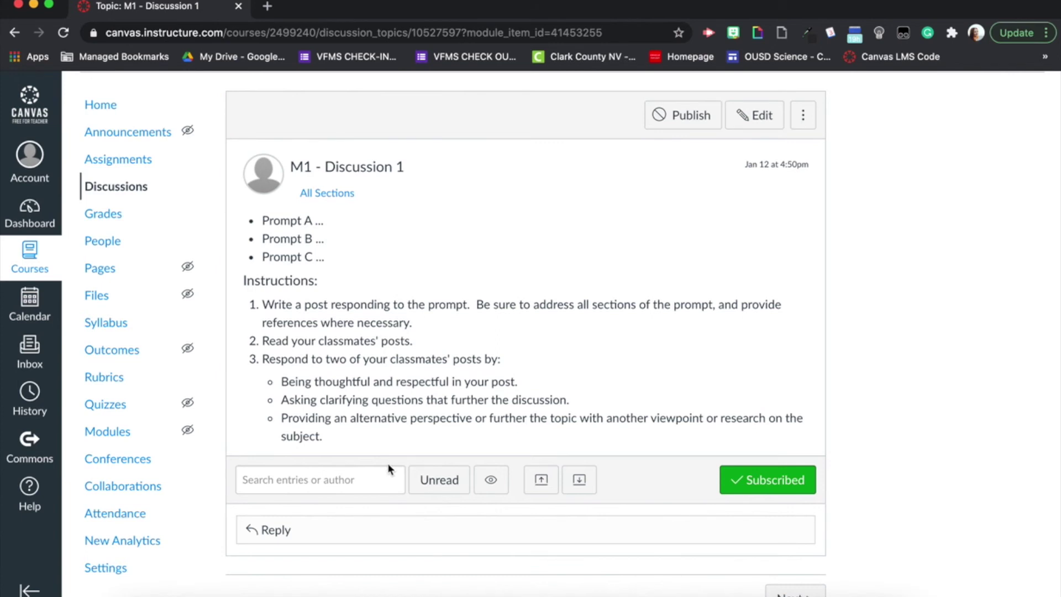
- Open a blank reply editor, showing 0 words, below the M1 - Discussion 1 topic
{"action": "scroll", "coordinate": [389, 469], "scroll_direction": "down", "scroll_amount": 1}
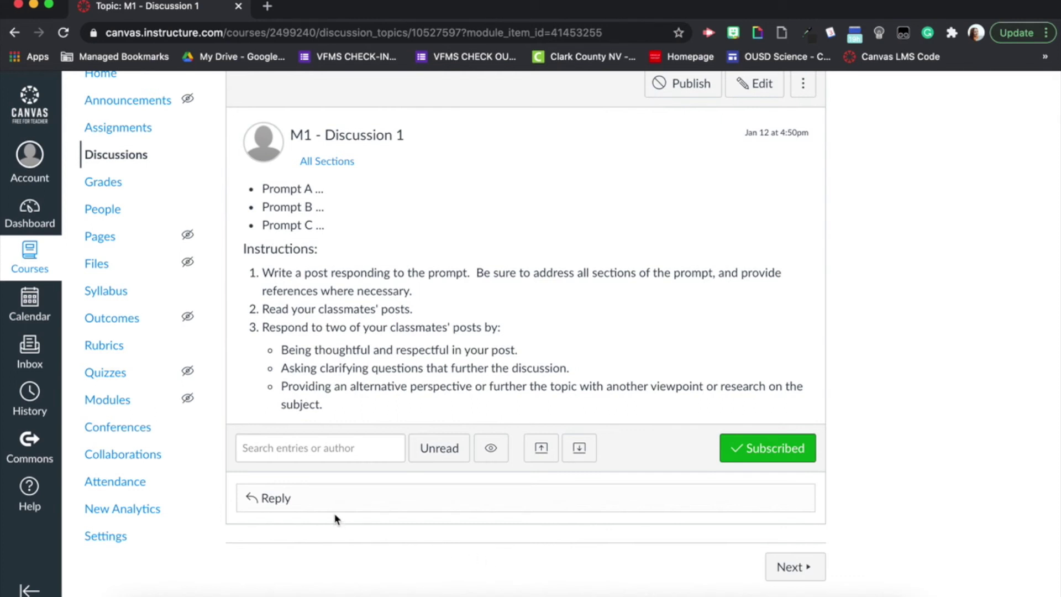
{"action": "left_click", "coordinate": [284, 495]}
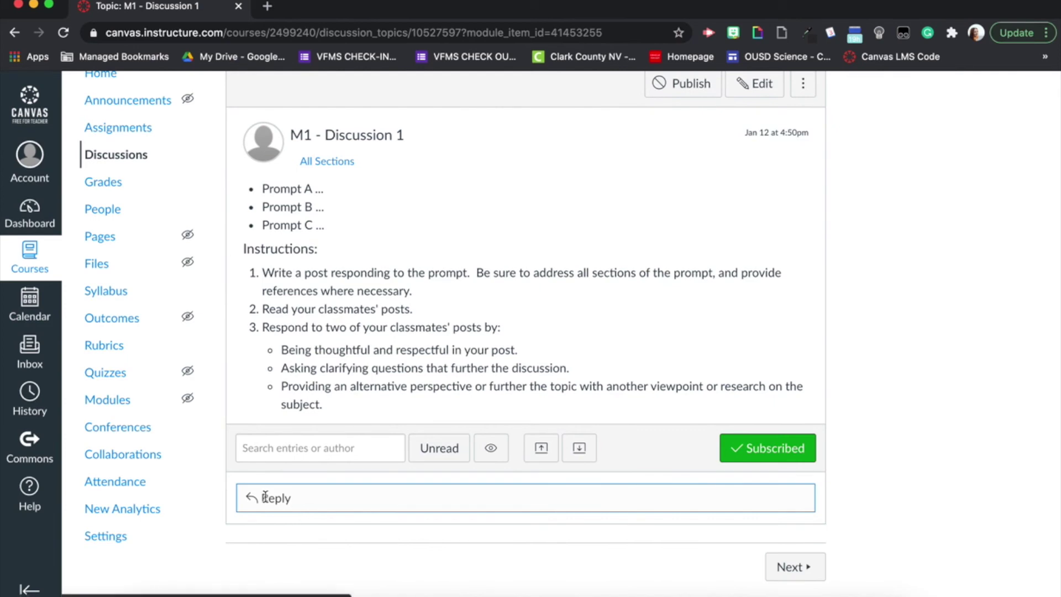
{"action": "scroll", "coordinate": [281, 494], "scroll_direction": "up", "scroll_amount": 1}
{"action": "left_click", "coordinate": [287, 522]}
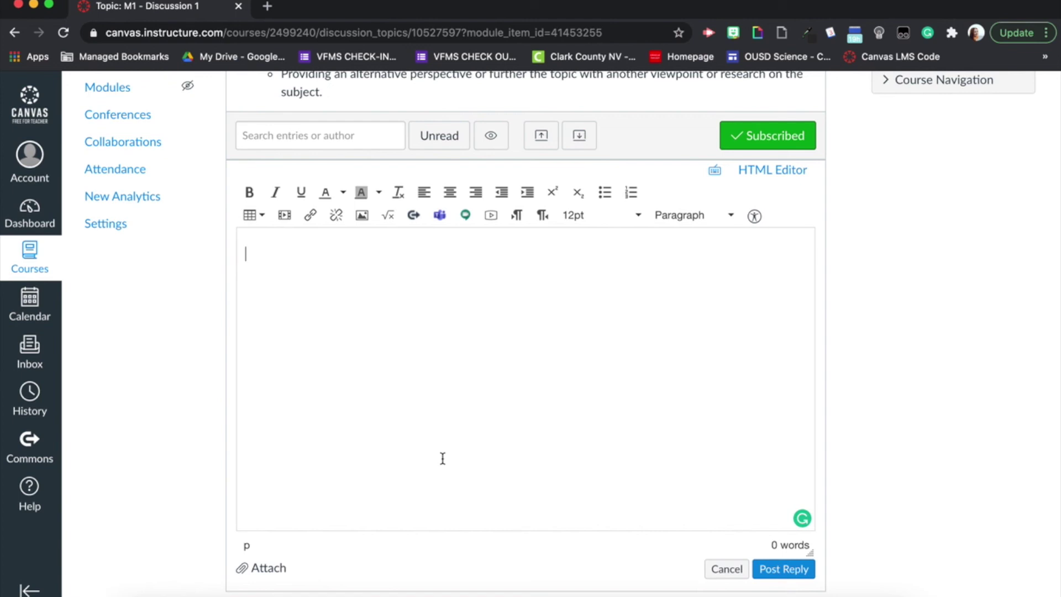
- Post the reply 'Response!', then post 'Hello!' as a threaded reply under it
{"action": "type", "text": "Response!"}
{"action": "left_click", "coordinate": [783, 569]}
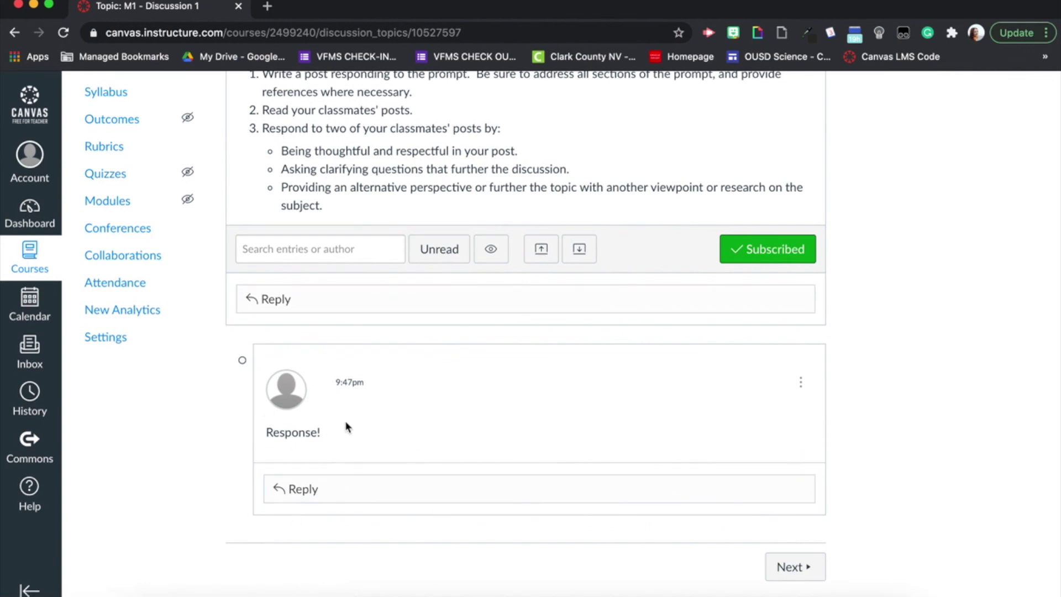
{"action": "left_click", "coordinate": [302, 489]}
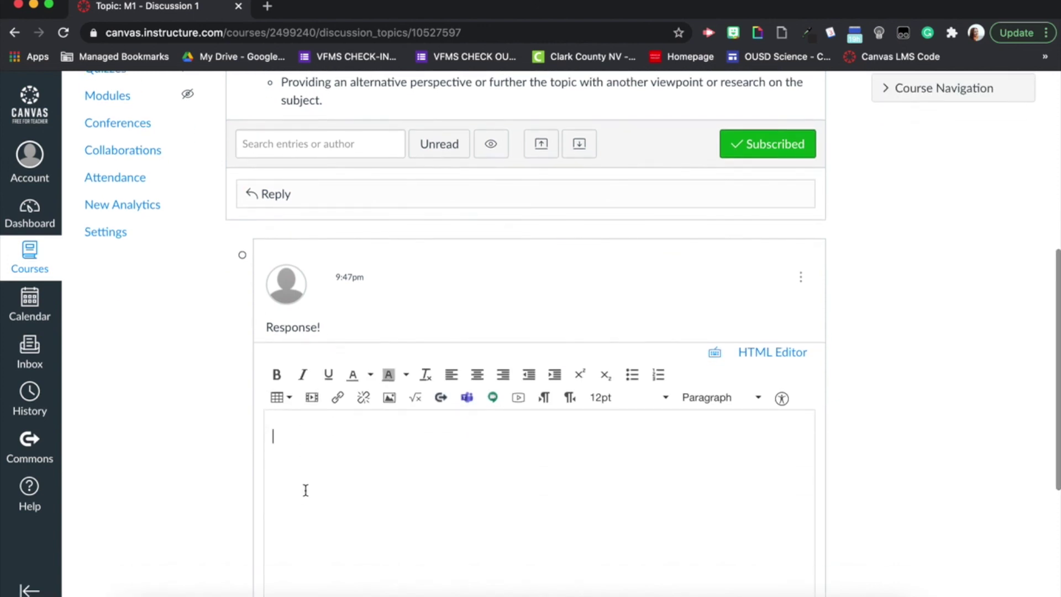
{"action": "type", "text": "Hello!"}
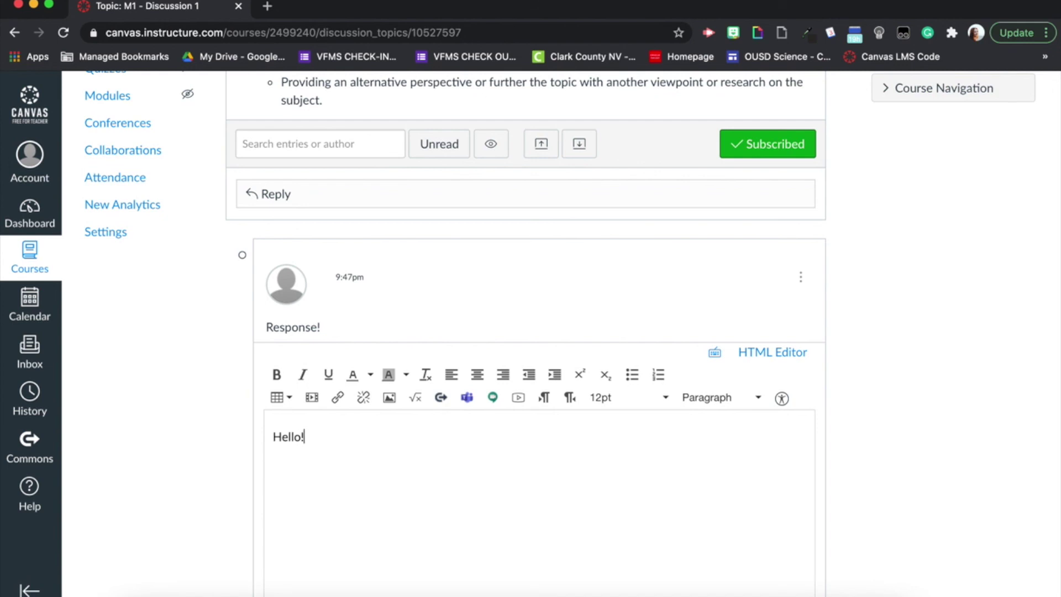
{"action": "scroll", "coordinate": [571, 509], "scroll_direction": "down", "scroll_amount": 3}
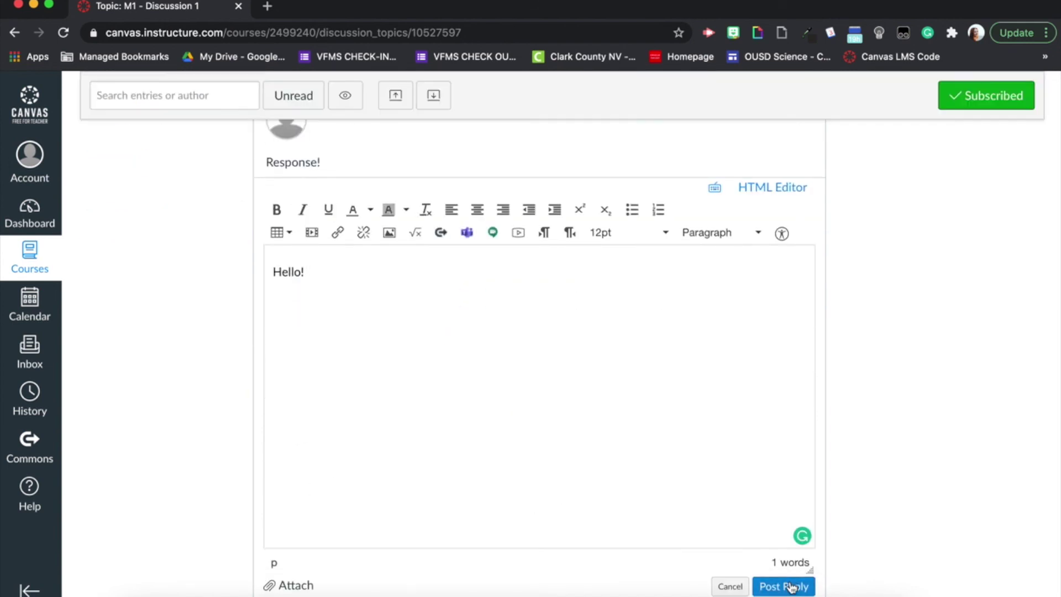
{"action": "left_click", "coordinate": [787, 586]}
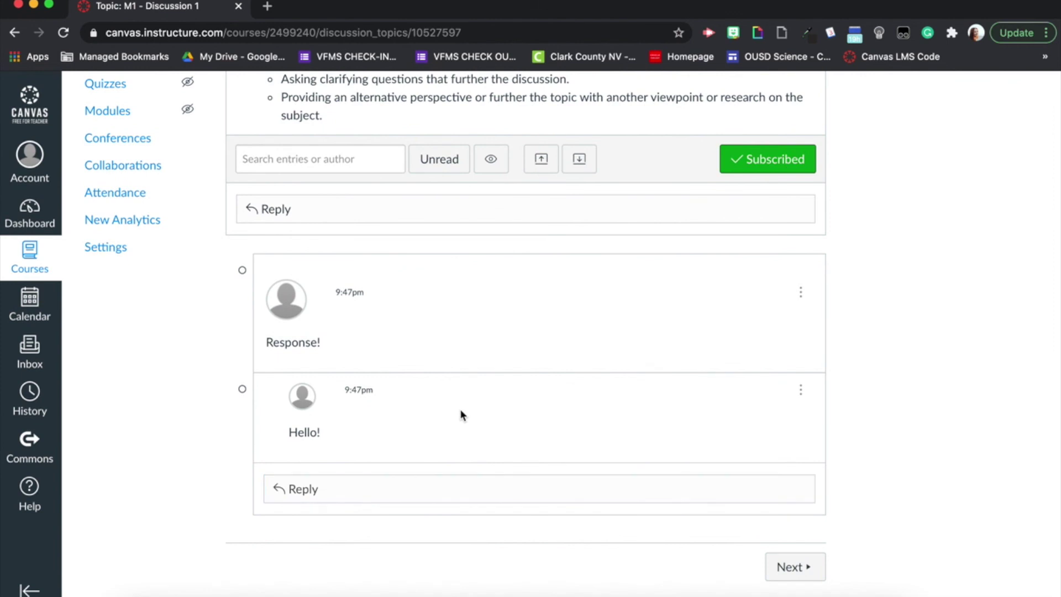
{"action": "left_click", "coordinate": [801, 293]}
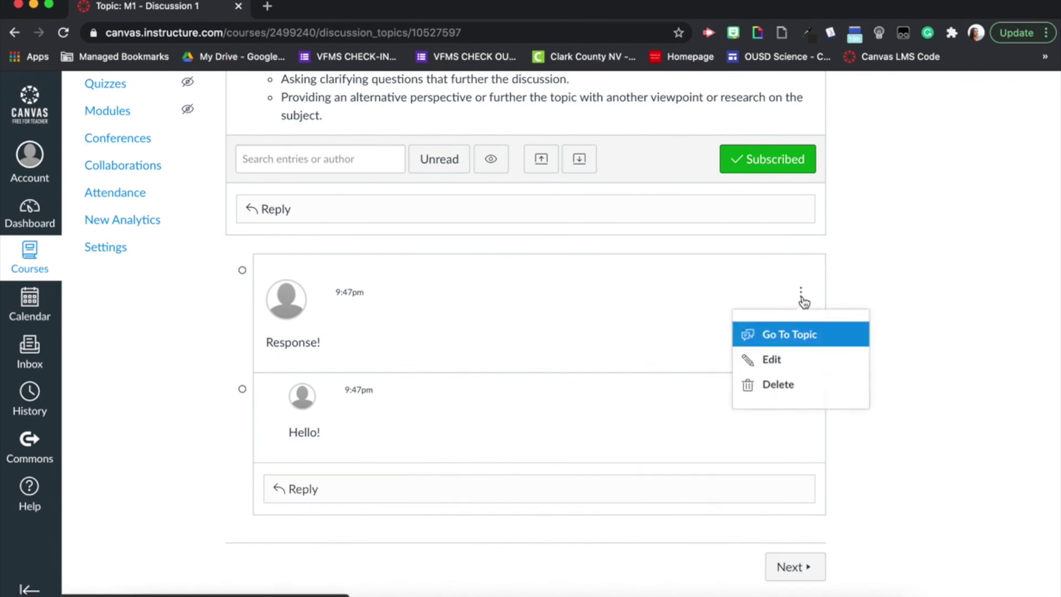
- Edit the 'Response!' entry and save it again without changes, marking it edited on Jan 13 at 9:47pm
{"action": "left_click", "coordinate": [780, 361]}
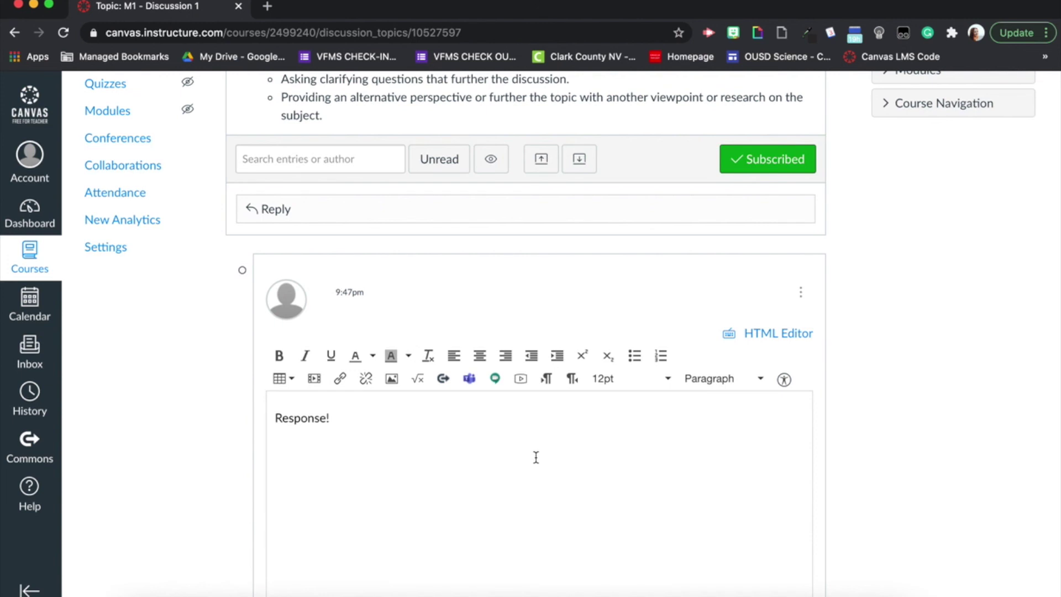
{"action": "scroll", "coordinate": [536, 458], "scroll_direction": "down", "scroll_amount": 3}
{"action": "left_click", "coordinate": [298, 551]}
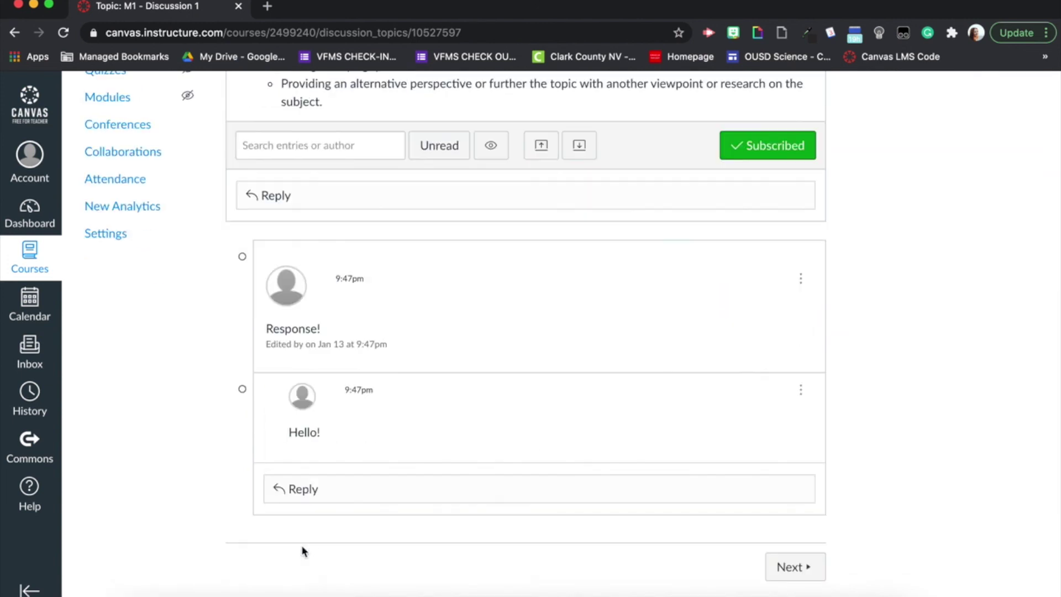